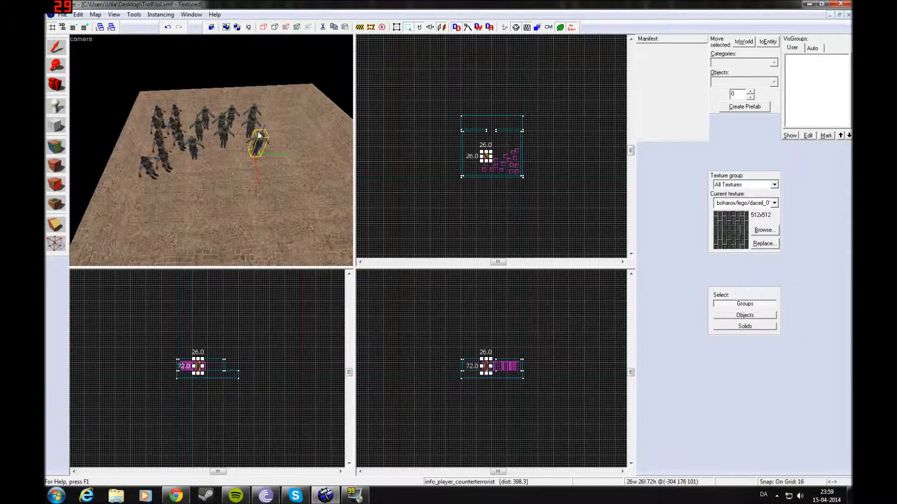
Delete all the existing terrorist and counter-terrorist player spawns, undoing the accidental deletion of the floor along the way.
{"action": "key", "text": "w"}
{"action": "key", "text": "Delete"}
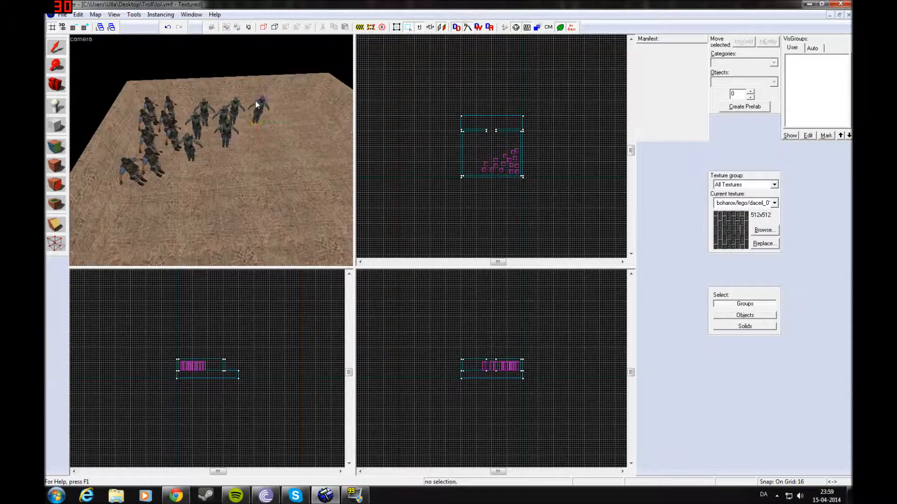
{"action": "left_click", "coordinate": [226, 133]}
{"action": "key", "text": "Delete"}
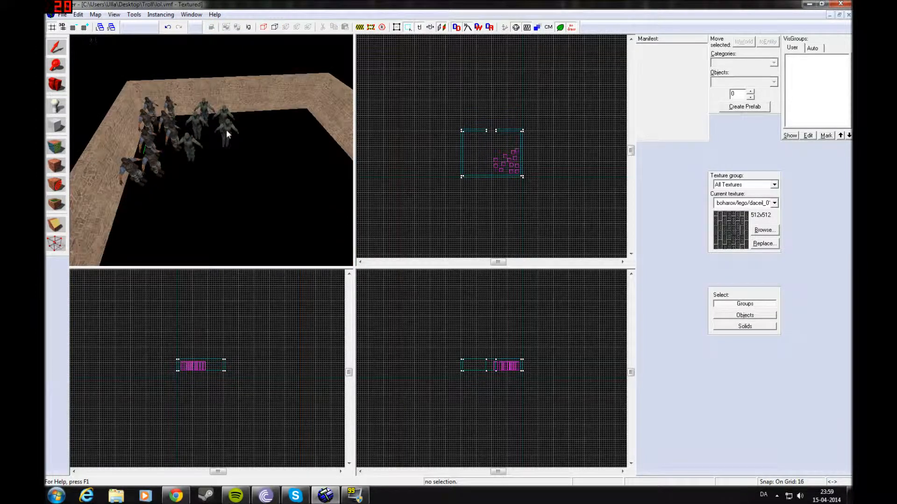
{"action": "key", "text": "ctrl+z"}
{"action": "left_click", "coordinate": [226, 130]}
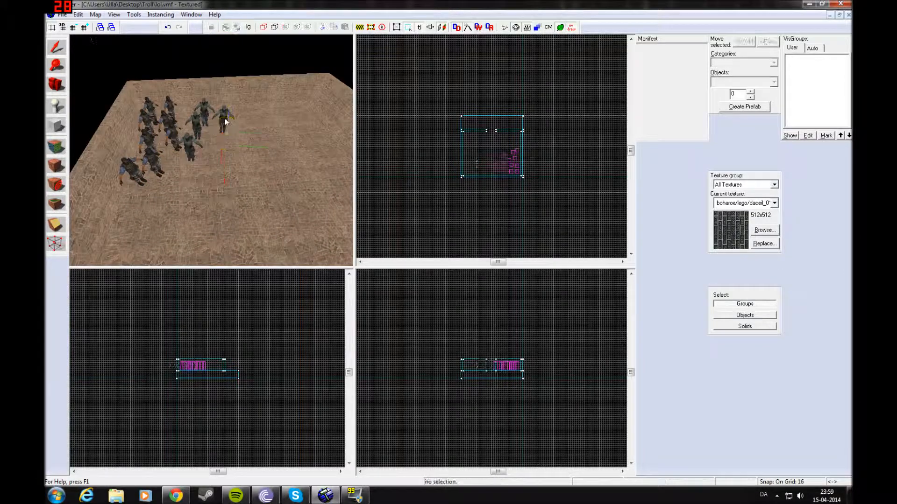
{"action": "left_click", "coordinate": [173, 136]}
{"action": "key", "text": "Delete"}
{"action": "key", "text": "Delete"}
{"action": "left_click", "coordinate": [147, 121]}
{"action": "key", "text": "Delete"}
{"action": "left_click", "coordinate": [151, 139]}
{"action": "key", "text": "Delete"}
{"action": "left_click", "coordinate": [152, 161]}
{"action": "key", "text": "Delete"}
{"action": "left_click", "coordinate": [132, 169]}
Place a single info_player_terrorist entity on the floor and move it to about -176, 144 in the top view.
{"action": "left_click", "coordinate": [58, 127]}
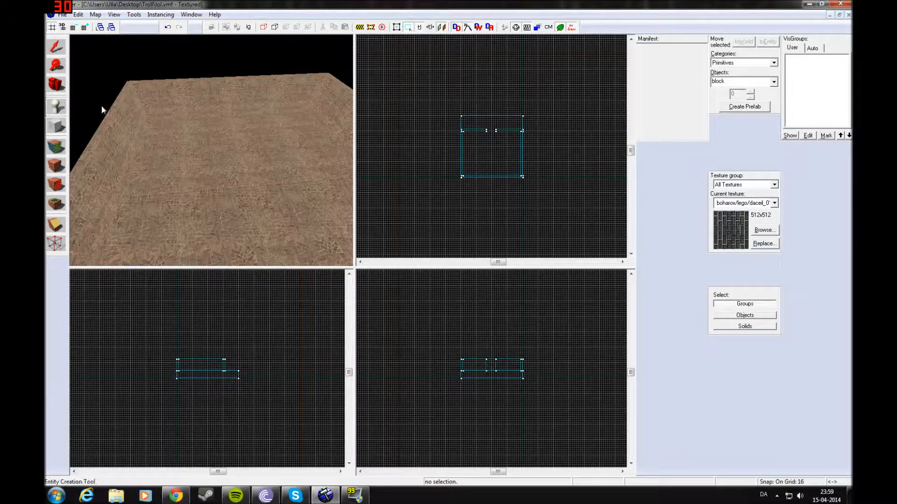
{"action": "left_click", "coordinate": [56, 48]}
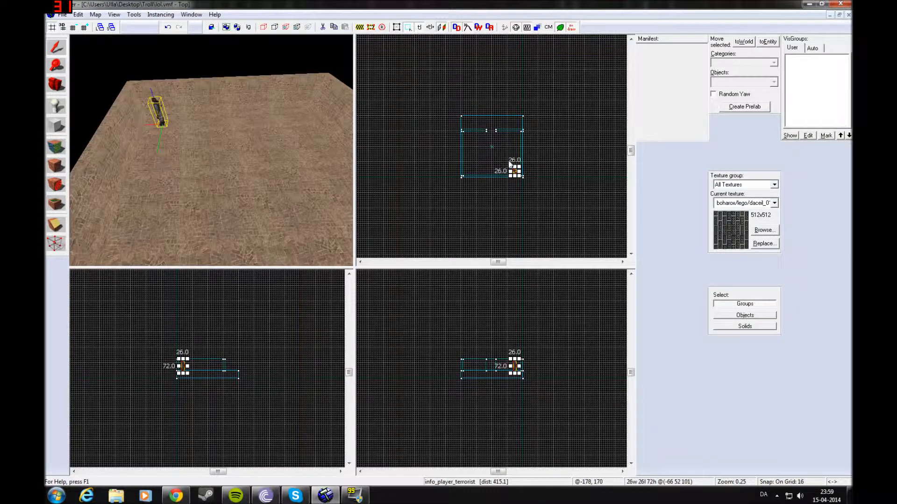
{"action": "scroll", "coordinate": [505, 161], "scroll_direction": "up", "scroll_amount": 7}
{"action": "left_click_drag", "start_coordinate": [514, 174], "coordinate": [496, 134]}
{"action": "scroll", "coordinate": [521, 125], "scroll_direction": "down", "scroll_amount": 4}
{"action": "scroll", "coordinate": [497, 134], "scroll_direction": "up", "scroll_amount": 3}
{"action": "scroll", "coordinate": [499, 130], "scroll_direction": "up", "scroll_amount": 9}
{"action": "left_click_drag", "start_coordinate": [495, 138], "coordinate": [446, 63]}
{"action": "scroll", "coordinate": [440, 62], "scroll_direction": "up", "scroll_amount": 8}
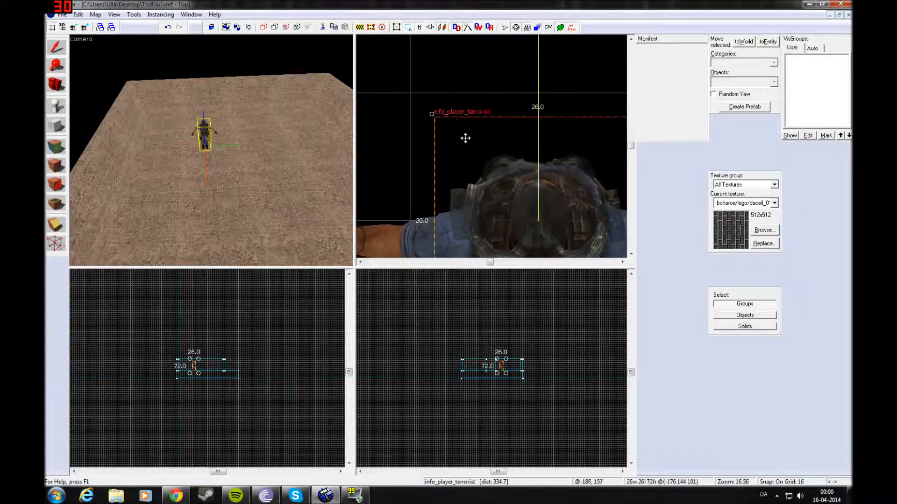
Duplicate the terrorist spawn into two rows of three evenly spaced spawns near the corner of the floor.
{"action": "scroll", "coordinate": [465, 136], "scroll_direction": "down", "scroll_amount": 5}
{"action": "scroll", "coordinate": [473, 156], "scroll_direction": "down", "scroll_amount": 3}
{"action": "scroll", "coordinate": [511, 155], "scroll_direction": "down", "scroll_amount": 6}
{"action": "left_click_drag", "start_coordinate": [506, 158], "coordinate": [611, 132], "text": "shift"}
{"action": "scroll", "coordinate": [584, 233], "scroll_direction": "up", "scroll_amount": 4}
{"action": "scroll", "coordinate": [219, 126], "scroll_direction": "down", "scroll_amount": 2}
{"action": "key", "text": "a"}
{"action": "scroll", "coordinate": [191, 118], "scroll_direction": "up", "scroll_amount": 2}
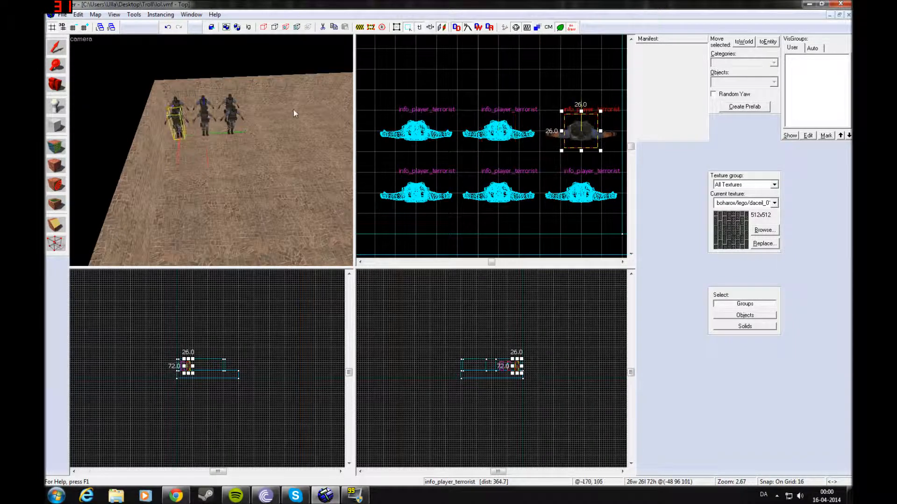
Select the row of three terrorist spawns farther from the edge and duplicate it as a third row.
{"action": "scroll", "coordinate": [281, 99], "scroll_direction": "down", "scroll_amount": 3}
{"action": "left_click", "coordinate": [220, 80]}
{"action": "scroll", "coordinate": [210, 97], "scroll_direction": "up", "scroll_amount": 5}
{"action": "left_click", "coordinate": [216, 109], "text": "ctrl"}
{"action": "left_click", "coordinate": [186, 108], "text": "ctrl"}
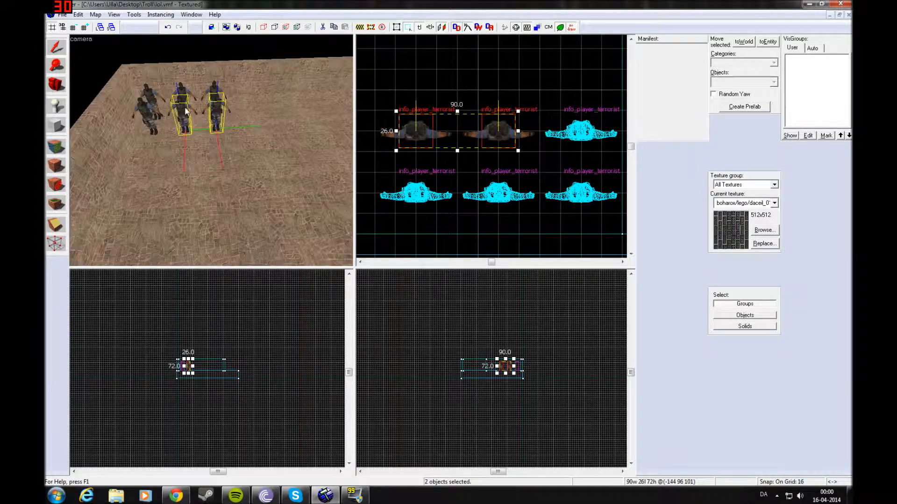
{"action": "left_click", "coordinate": [156, 115], "text": "ctrl"}
{"action": "left_click_drag", "start_coordinate": [513, 123], "coordinate": [511, 61], "text": "shift"}
{"action": "scroll", "coordinate": [455, 76], "scroll_direction": "down", "scroll_amount": 1}
{"action": "scroll", "coordinate": [217, 106], "scroll_direction": "down", "scroll_amount": 5}
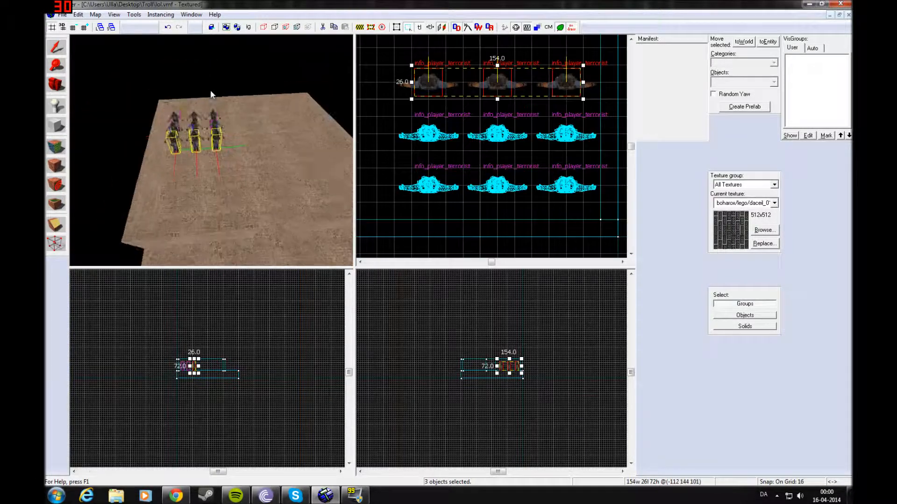
{"action": "left_click", "coordinate": [102, 95]}
Copy one terrorist spawn to the opposite corner of the floor, at about -464, 48 in the top view.
{"action": "scroll", "coordinate": [96, 94], "scroll_direction": "up", "scroll_amount": 3}
{"action": "key", "text": "z"}
{"action": "key", "text": "w"}
{"action": "key", "text": "s"}
{"action": "key", "text": "w"}
{"action": "key", "text": "z"}
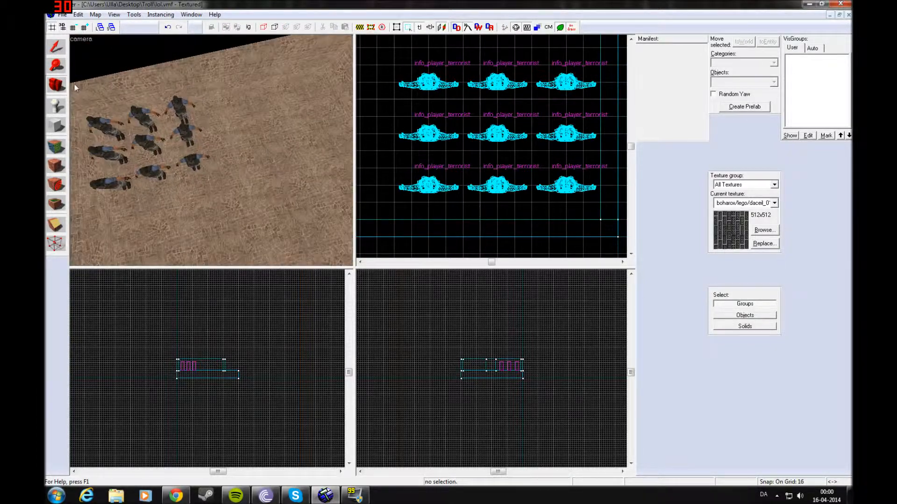
{"action": "left_click", "coordinate": [176, 115]}
{"action": "scroll", "coordinate": [479, 167], "scroll_direction": "down", "scroll_amount": 2}
{"action": "left_click_drag", "start_coordinate": [455, 167], "coordinate": [404, 166]}
{"action": "scroll", "coordinate": [462, 162], "scroll_direction": "down", "scroll_amount": 5}
{"action": "scroll", "coordinate": [538, 167], "scroll_direction": "up", "scroll_amount": 4}
{"action": "scroll", "coordinate": [519, 163], "scroll_direction": "down", "scroll_amount": 3}
{"action": "scroll", "coordinate": [497, 162], "scroll_direction": "up", "scroll_amount": 3}
{"action": "left_click_drag", "start_coordinate": [432, 158], "coordinate": [424, 158]}
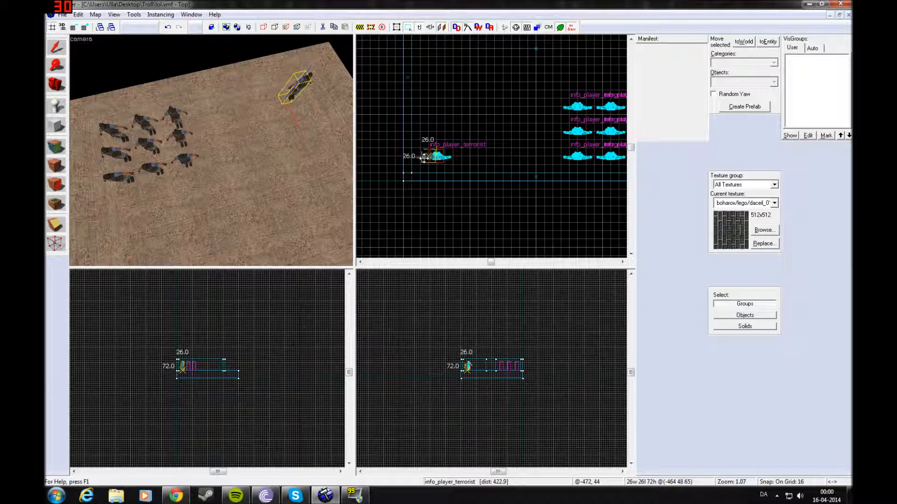
{"action": "scroll", "coordinate": [313, 72], "scroll_direction": "up", "scroll_amount": 2}
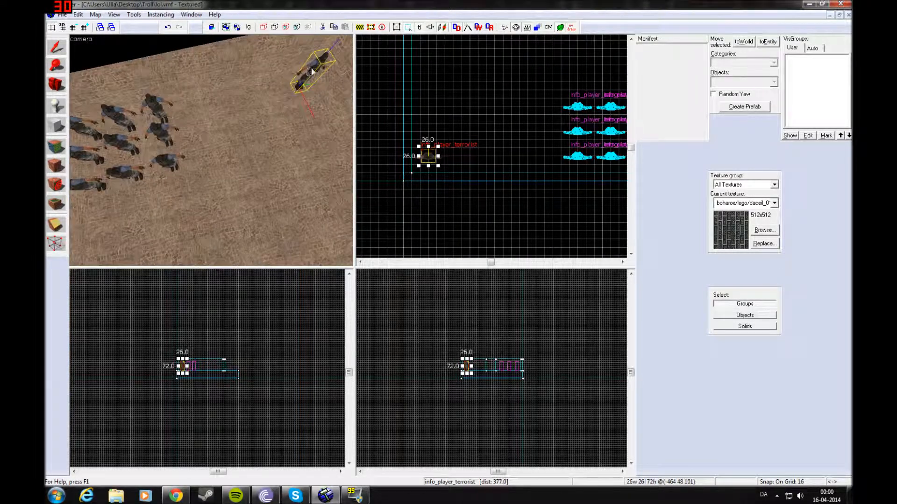
Change the class of the copied corner spawn to info_player_counterterrorist and apply it.
{"action": "double_click", "coordinate": [313, 71]}
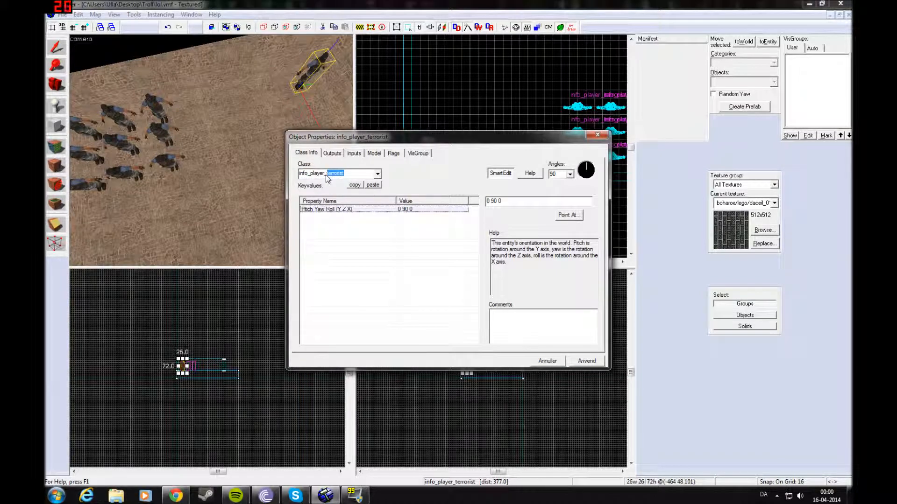
{"action": "left_click", "coordinate": [355, 185]}
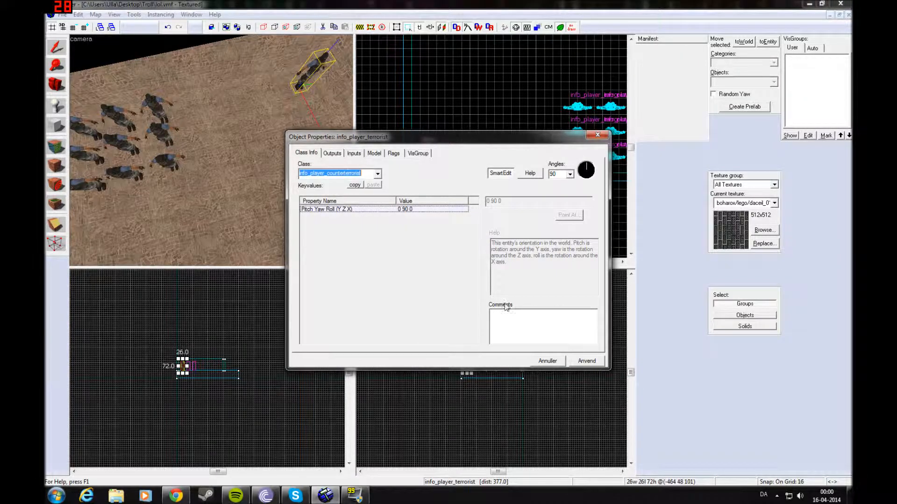
{"action": "left_click", "coordinate": [587, 363]}
{"action": "left_click", "coordinate": [598, 136]}
Duplicate the counter-terrorist spawn along the edge to form a row of three.
{"action": "scroll", "coordinate": [322, 122], "scroll_direction": "down", "scroll_amount": 3}
{"action": "scroll", "coordinate": [434, 156], "scroll_direction": "up", "scroll_amount": 2}
{"action": "scroll", "coordinate": [431, 155], "scroll_direction": "up", "scroll_amount": 1}
{"action": "left_click_drag", "start_coordinate": [430, 155], "coordinate": [526, 153], "text": "shift"}
{"action": "scroll", "coordinate": [451, 154], "scroll_direction": "down", "scroll_amount": 3}
{"action": "scroll", "coordinate": [495, 193], "scroll_direction": "down", "scroll_amount": 4}
{"action": "scroll", "coordinate": [493, 172], "scroll_direction": "up", "scroll_amount": 4}
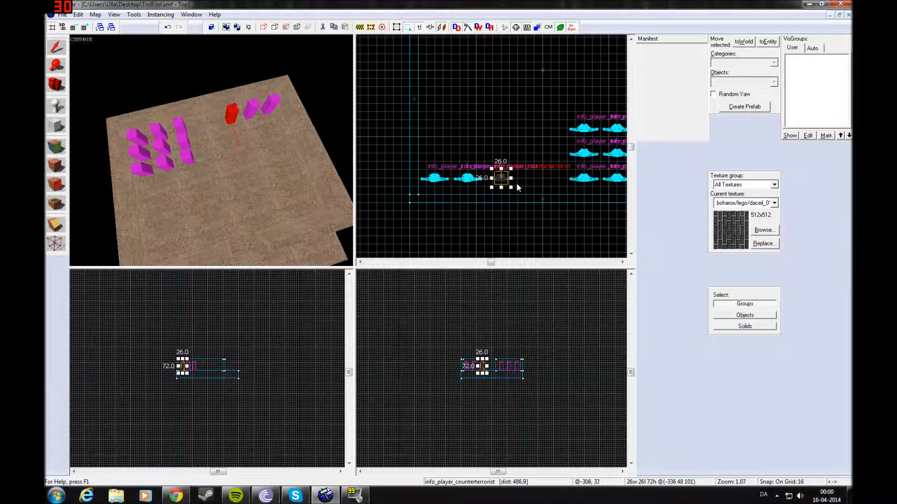
Duplicate the counter-terrorist spawns into two more rows, forming a three-by-three grid.
{"action": "mouse_move", "coordinate": [494, 186]}
{"action": "left_mouse_down", "text": "shift"}
{"action": "mouse_move", "coordinate": [487, 144]}
{"action": "mouse_move", "coordinate": [501, 99]}
{"action": "mouse_move", "coordinate": [448, 96]}
{"action": "left_mouse_up", "text": "shift"}
{"action": "scroll", "coordinate": [490, 147], "scroll_direction": "up", "scroll_amount": 3}
{"action": "mouse_move", "coordinate": [447, 95]}
{"action": "left_mouse_down", "text": "shift"}
{"action": "mouse_move", "coordinate": [431, 133]}
{"action": "mouse_move", "coordinate": [395, 131]}
{"action": "mouse_move", "coordinate": [387, 89]}
{"action": "left_mouse_up", "text": "shift"}
{"action": "scroll", "coordinate": [230, 94], "scroll_direction": "down", "scroll_amount": 2}
{"action": "left_click", "coordinate": [231, 94]}
{"action": "scroll", "coordinate": [88, 110], "scroll_direction": "up", "scroll_amount": 5}
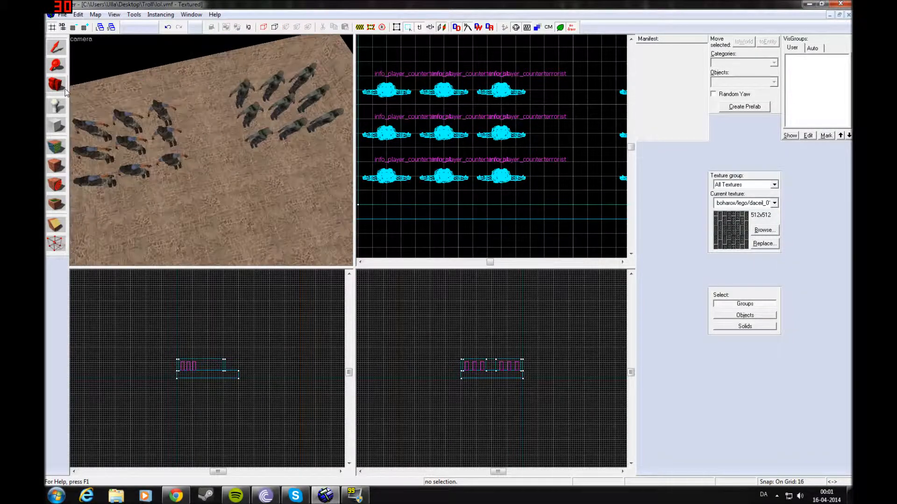
Filter the textures by "trigger" and set tools/toolstrigger as the current texture.
{"action": "left_click", "coordinate": [64, 89]}
{"action": "left_click_drag", "start_coordinate": [140, 121], "coordinate": [212, 150]}
{"action": "key", "text": "s"}
{"action": "key", "text": "w"}
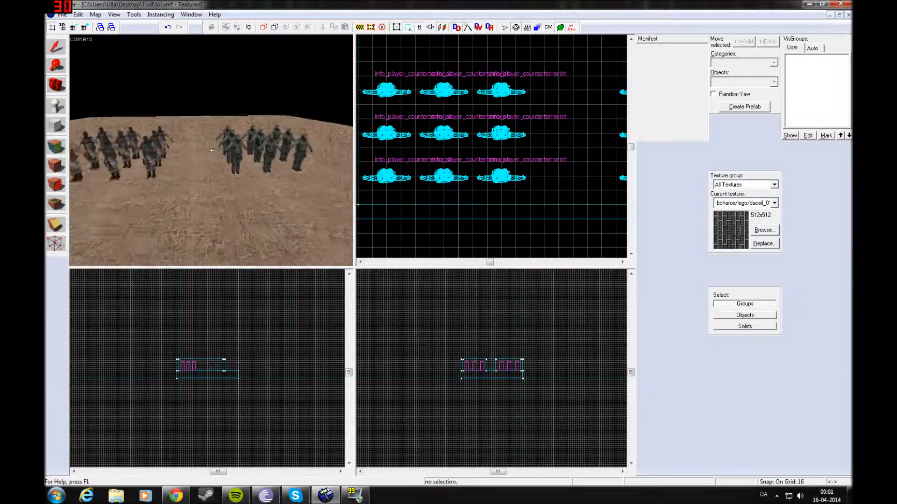
{"action": "key", "text": "z"}
{"action": "left_click", "coordinate": [771, 231]}
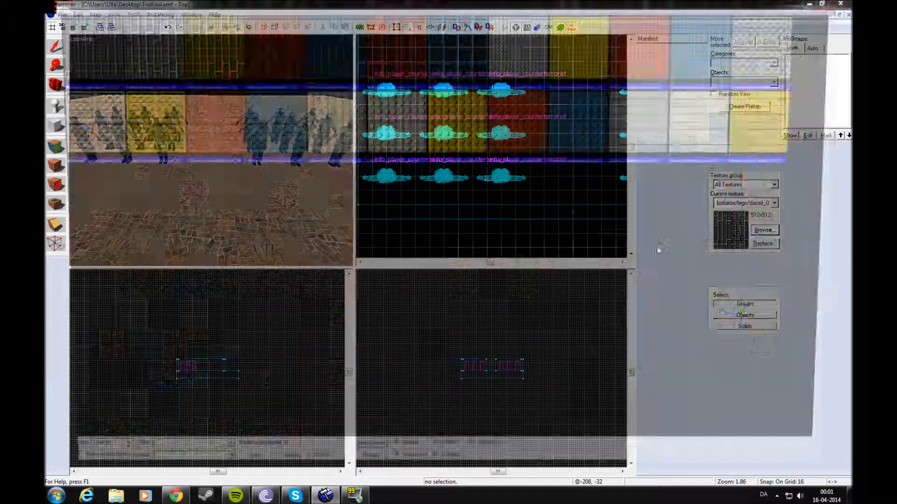
{"action": "key", "text": "Escape"}
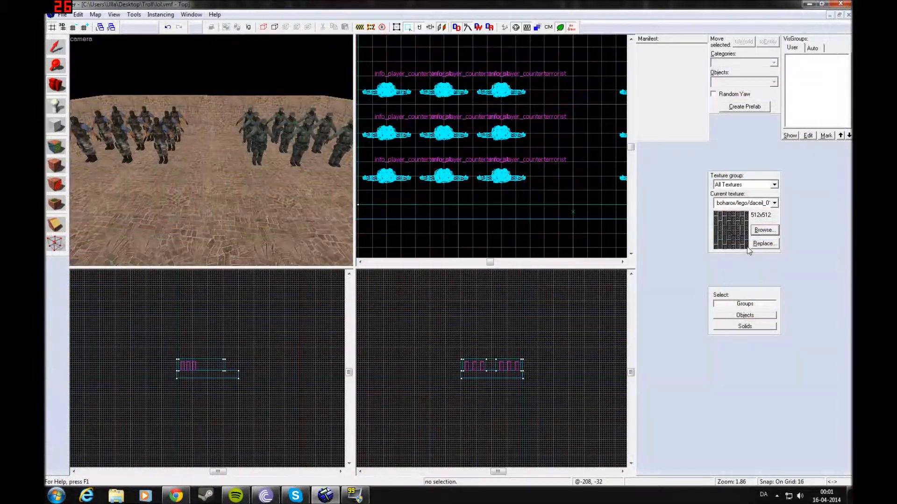
{"action": "left_click", "coordinate": [758, 232]}
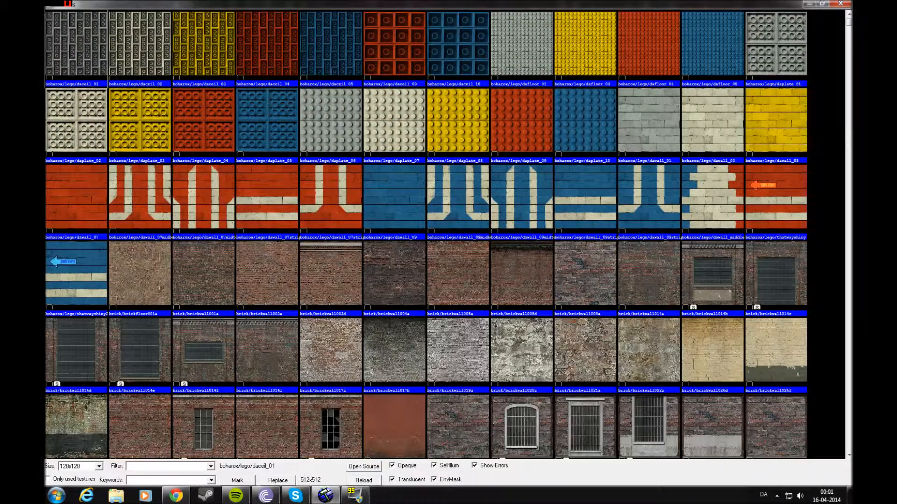
{"action": "type", "text": "trigger"}
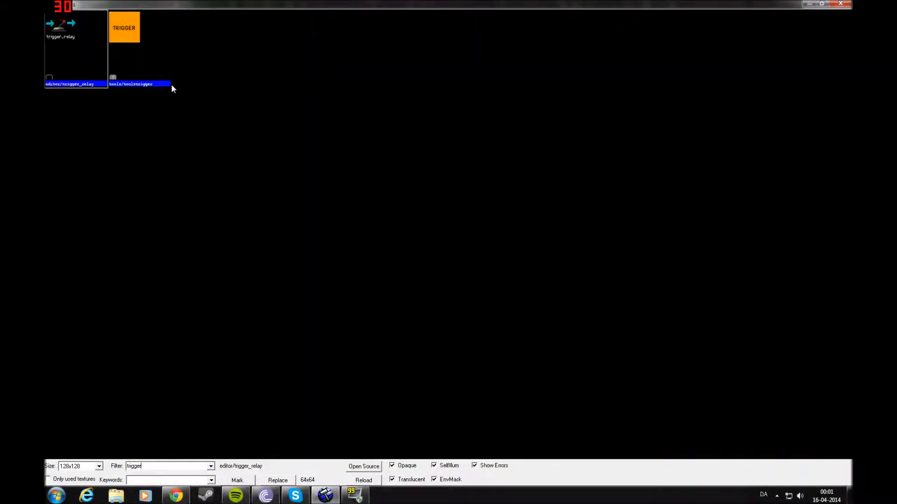
{"action": "double_click", "coordinate": [138, 44]}
Create a trigger-textured block about 208 wide, 176 long and 95 high enclosing the nine counter-terrorist spawns.
{"action": "scroll", "coordinate": [478, 122], "scroll_direction": "down", "scroll_amount": 2}
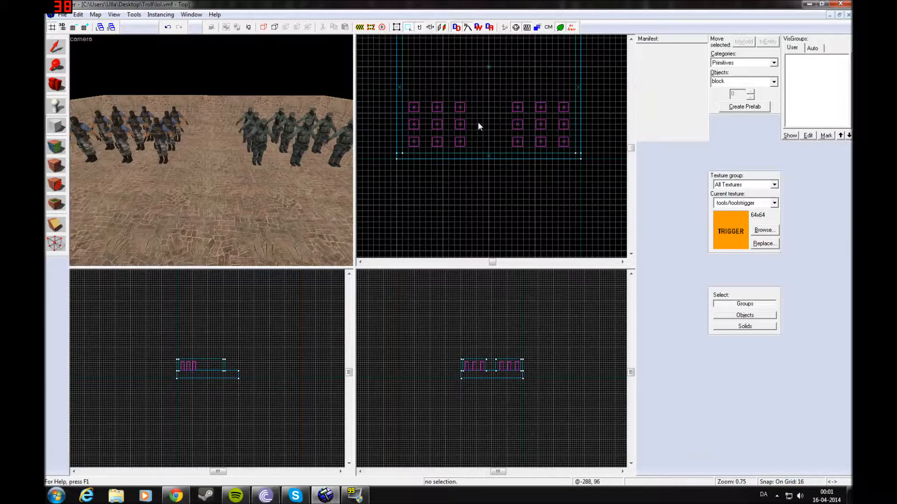
{"action": "left_click_drag", "start_coordinate": [469, 143], "coordinate": [469, 141]}
{"action": "left_click_drag", "start_coordinate": [446, 117], "coordinate": [438, 114]}
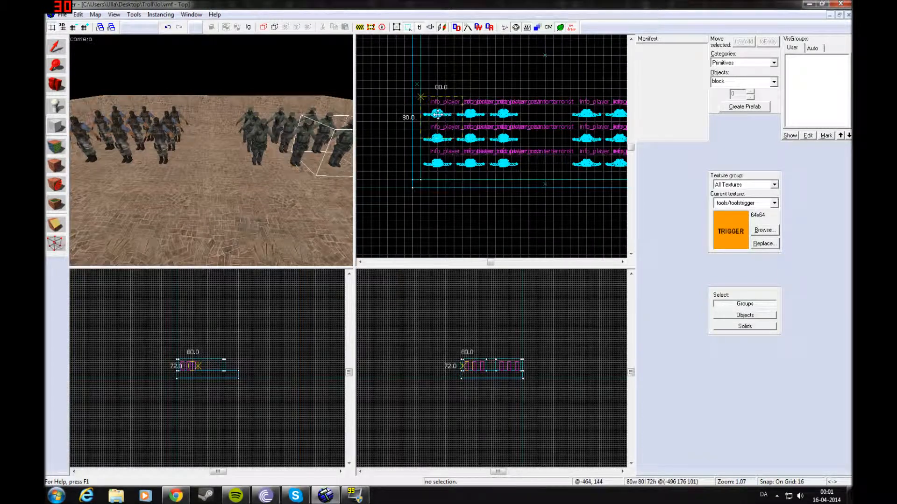
{"action": "left_click_drag", "start_coordinate": [466, 142], "coordinate": [545, 186]}
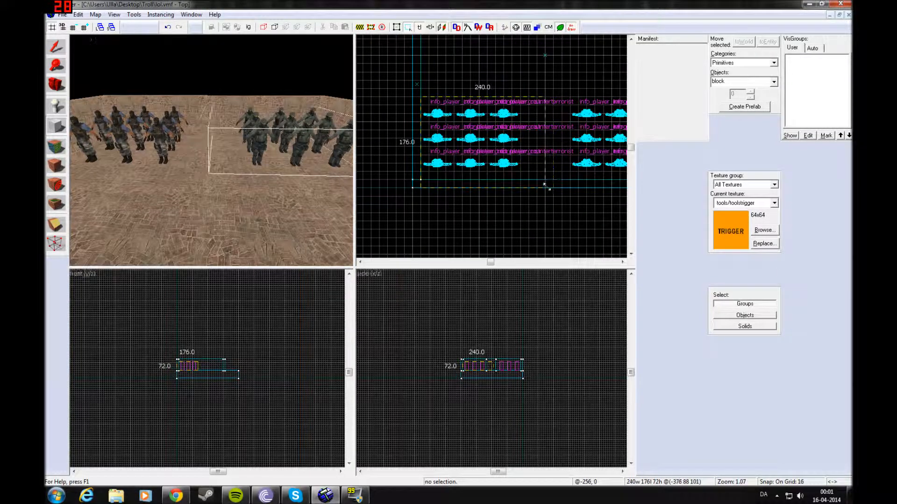
{"action": "left_click_drag", "start_coordinate": [548, 94], "coordinate": [546, 55]}
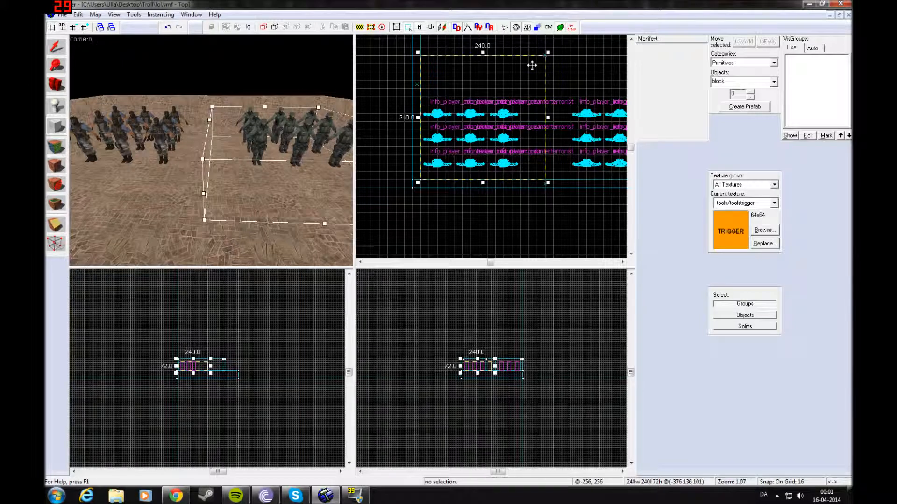
{"action": "scroll", "coordinate": [304, 141], "scroll_direction": "down", "scroll_amount": 3}
{"action": "scroll", "coordinate": [479, 360], "scroll_direction": "up", "scroll_amount": 2}
{"action": "scroll", "coordinate": [478, 360], "scroll_direction": "up", "scroll_amount": 2}
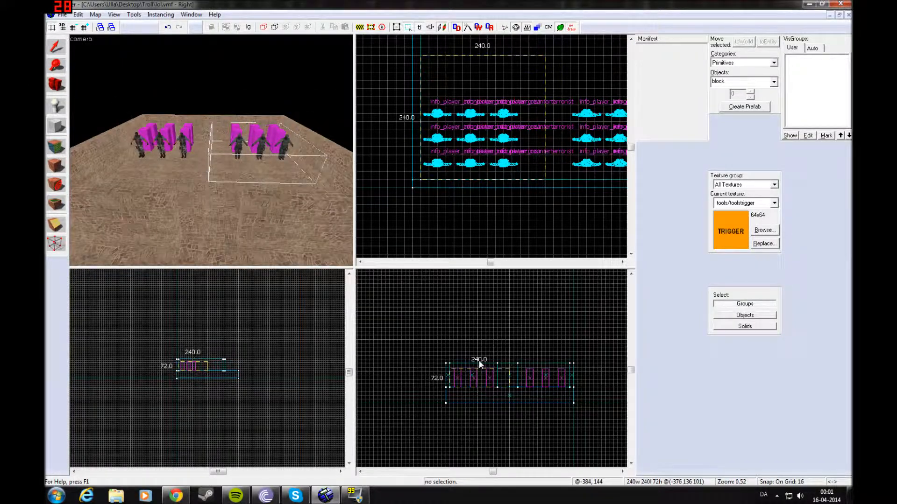
{"action": "scroll", "coordinate": [281, 148], "scroll_direction": "down", "scroll_amount": 3}
{"action": "left_click_drag", "start_coordinate": [482, 51], "coordinate": [481, 88]}
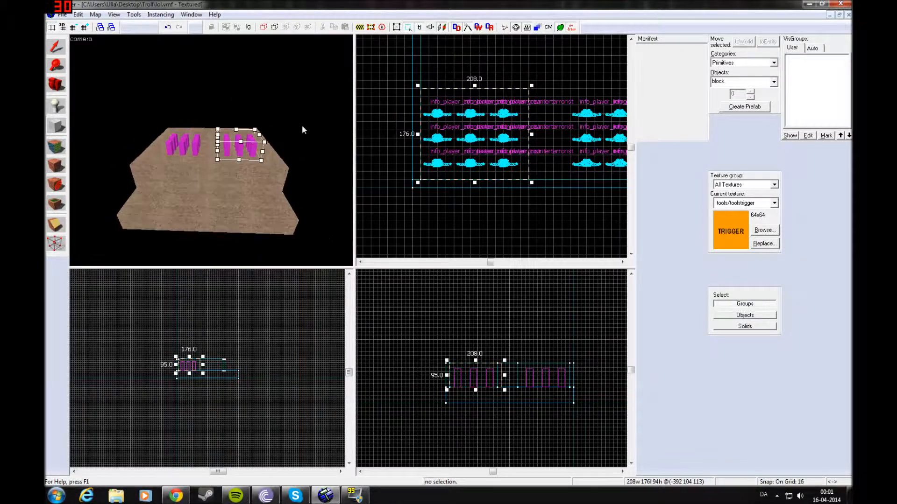
{"action": "scroll", "coordinate": [299, 124], "scroll_direction": "up", "scroll_amount": 3}
{"action": "key", "text": "Return"}
Tie the trigger block to an entity and set its class to func_buyzone.
{"action": "left_click", "coordinate": [57, 89]}
{"action": "mouse_move", "coordinate": [187, 151]}
{"action": "left_mouse_down"}
{"action": "mouse_move", "coordinate": [211, 152]}
{"action": "mouse_move", "coordinate": [205, 168]}
{"action": "mouse_move", "coordinate": [201, 154]}
{"action": "left_mouse_up"}
{"action": "left_click", "coordinate": [56, 47]}
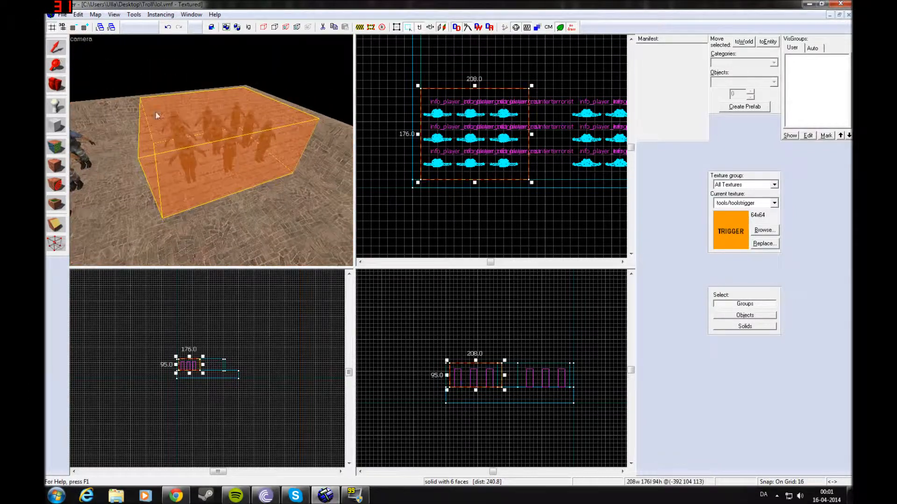
{"action": "key", "text": "ctrl+t"}
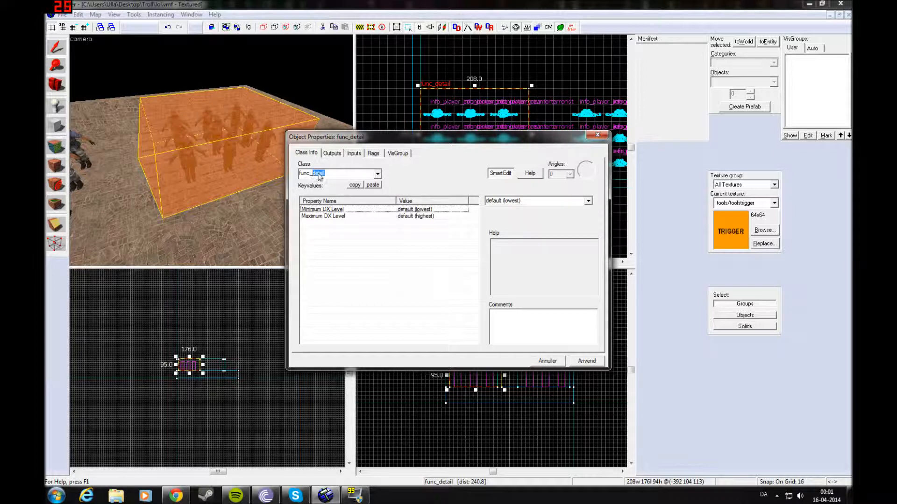
{"action": "type", "text": "buy"}
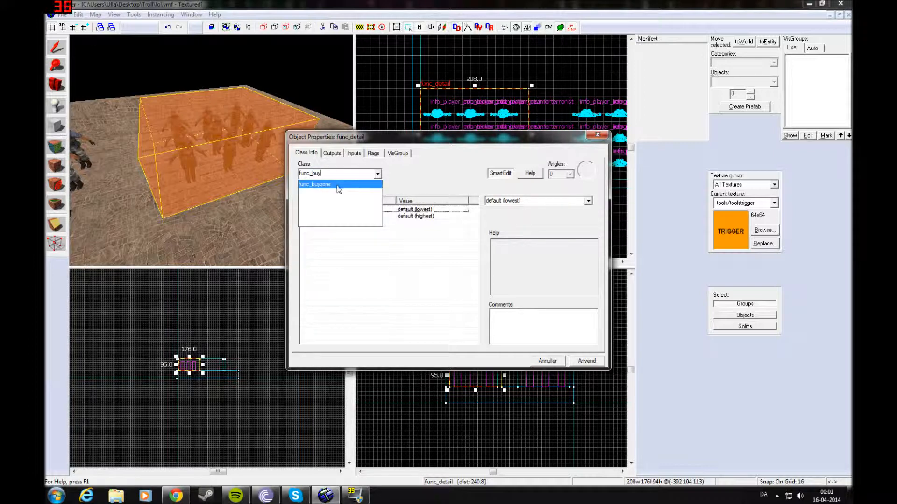
{"action": "left_click", "coordinate": [338, 185]}
{"action": "left_click", "coordinate": [586, 362]}
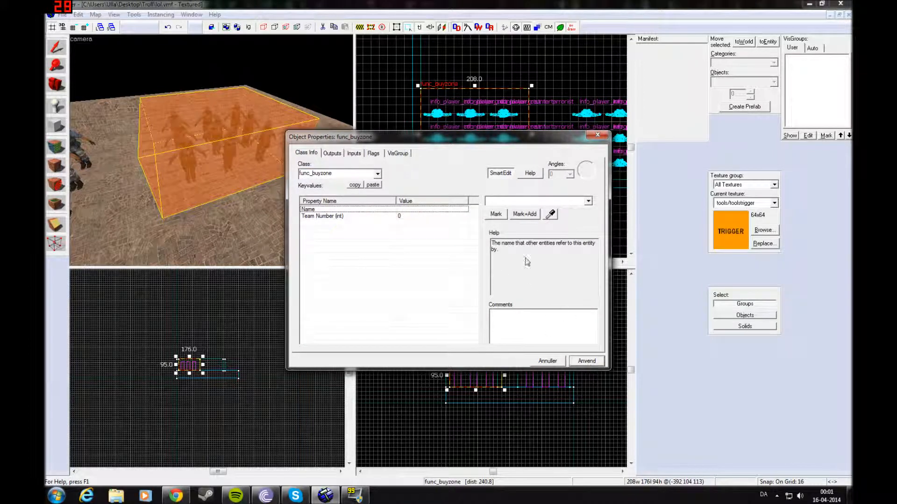
Set the buy zone's Team Number to Counter-Terrorist and close its properties.
{"action": "left_click", "coordinate": [347, 217]}
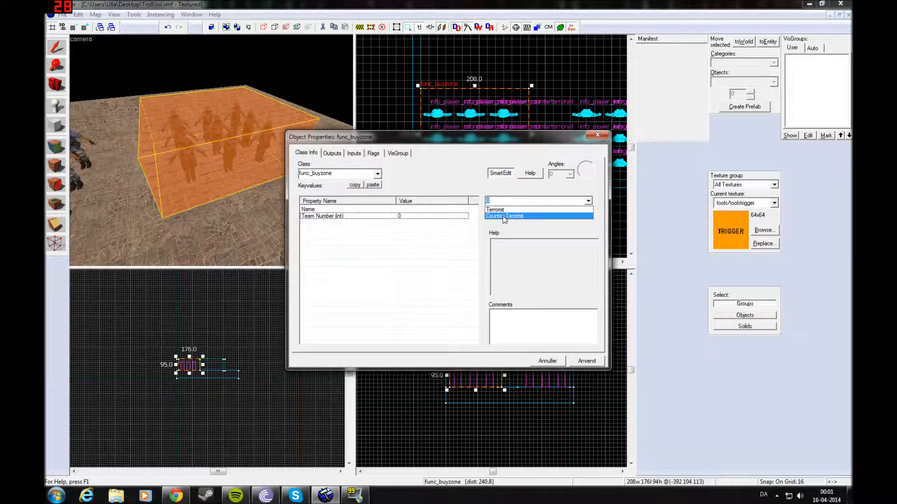
{"action": "left_click", "coordinate": [514, 216]}
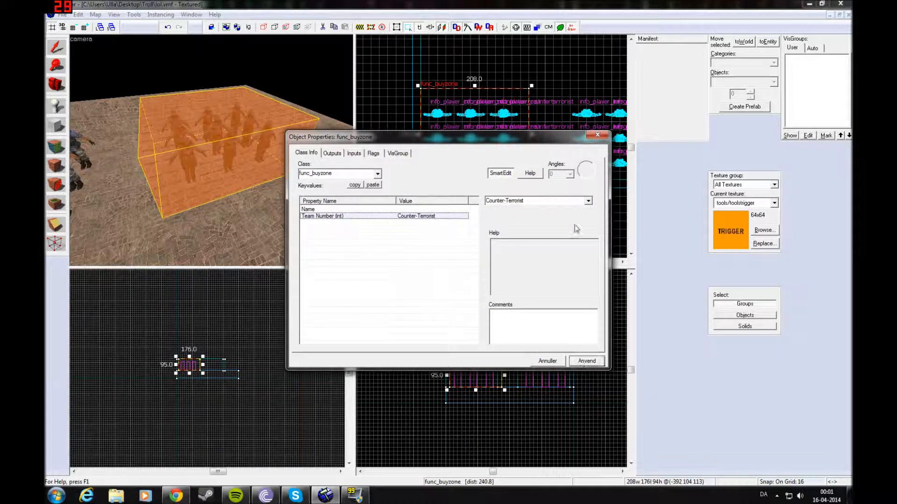
{"action": "left_click", "coordinate": [598, 135]}
Duplicate the func_buyzone block across the floor so the copy encloses the nine terrorist spawns.
{"action": "left_click", "coordinate": [57, 85]}
{"action": "key", "text": "w"}
{"action": "left_click_drag", "start_coordinate": [154, 135], "coordinate": [212, 152]}
{"action": "key", "text": "s"}
{"action": "left_click", "coordinate": [57, 46]}
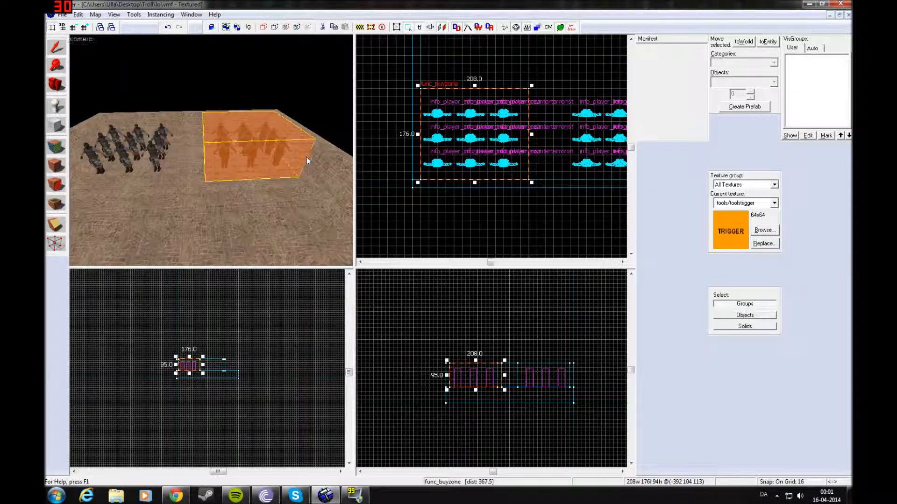
{"action": "mouse_move", "coordinate": [467, 146]}
{"action": "left_mouse_down", "text": "shift"}
{"action": "mouse_move", "coordinate": [694, 144]}
{"action": "mouse_move", "coordinate": [481, 143]}
{"action": "left_mouse_up", "text": "shift"}
{"action": "key", "text": "a"}
{"action": "key", "text": "w"}
{"action": "left_click", "coordinate": [216, 107]}
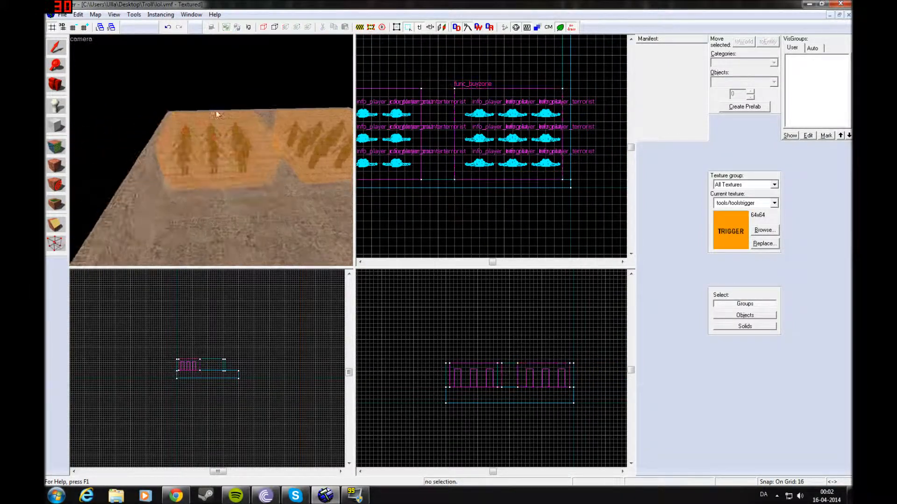
Set the copied buy zone's Team Number to Terrorist, close its properties and deselect it.
{"action": "left_click", "coordinate": [220, 151]}
{"action": "key", "text": "alt+Return"}
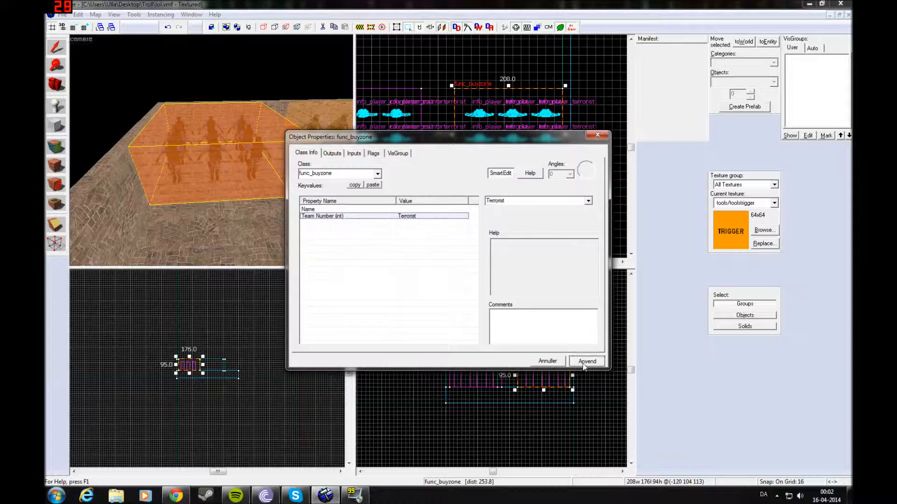
{"action": "left_click", "coordinate": [597, 135]}
{"action": "left_click", "coordinate": [252, 76]}
Inspect both buy zones, their spawn points and the surrounding floor and walls from several angles in the 3D view.
{"action": "key", "text": "s"}
{"action": "key", "text": "d"}
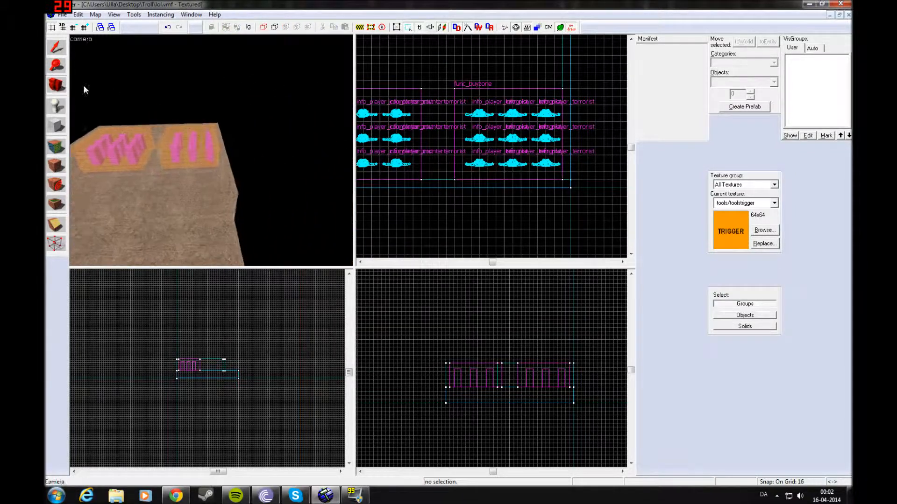
{"action": "key", "text": "z"}
{"action": "key", "text": "w"}
{"action": "key", "text": "s"}
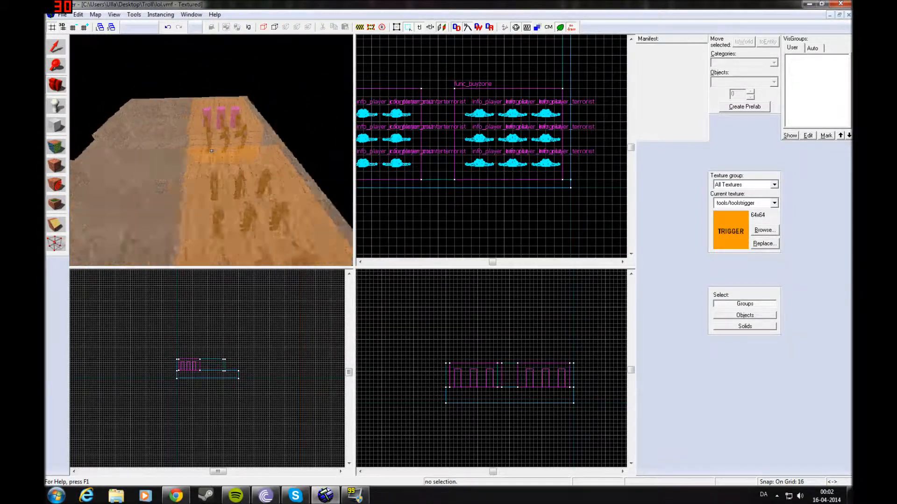
{"action": "key", "text": "a"}
{"action": "key", "text": "s"}
{"action": "key", "text": "w"}
{"action": "key", "text": "s"}
{"action": "key", "text": "z"}
{"action": "left_click", "coordinate": [56, 46]}
{"action": "left_click", "coordinate": [176, 137]}
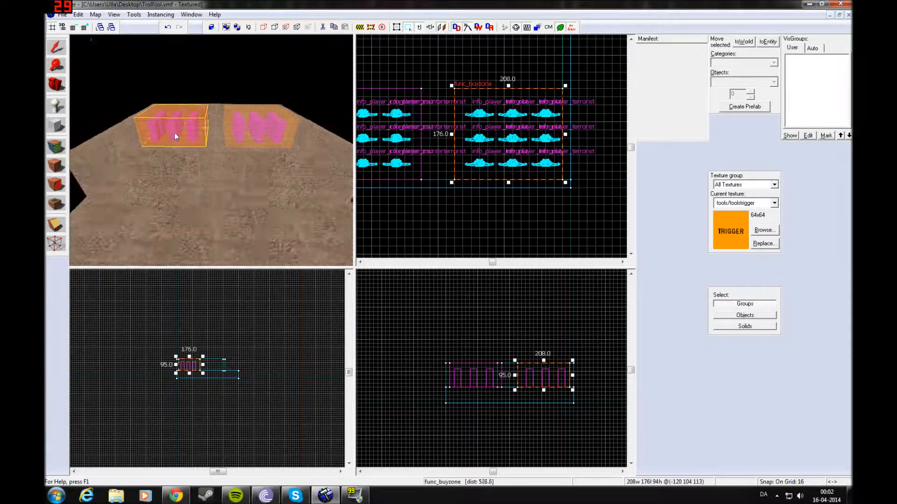
{"action": "key", "text": "s"}
{"action": "left_click", "coordinate": [137, 114]}
{"action": "key", "text": "w"}
{"action": "key", "text": "z"}
{"action": "key", "text": "w"}
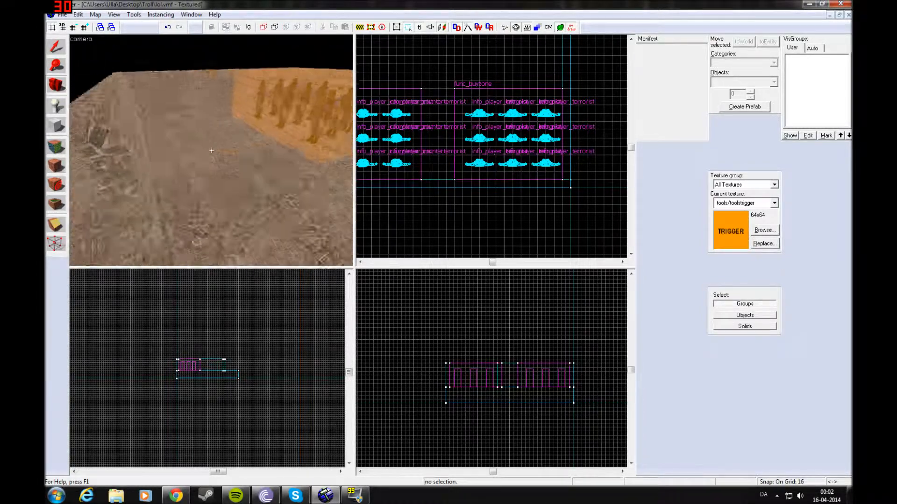
{"action": "key", "text": "s"}
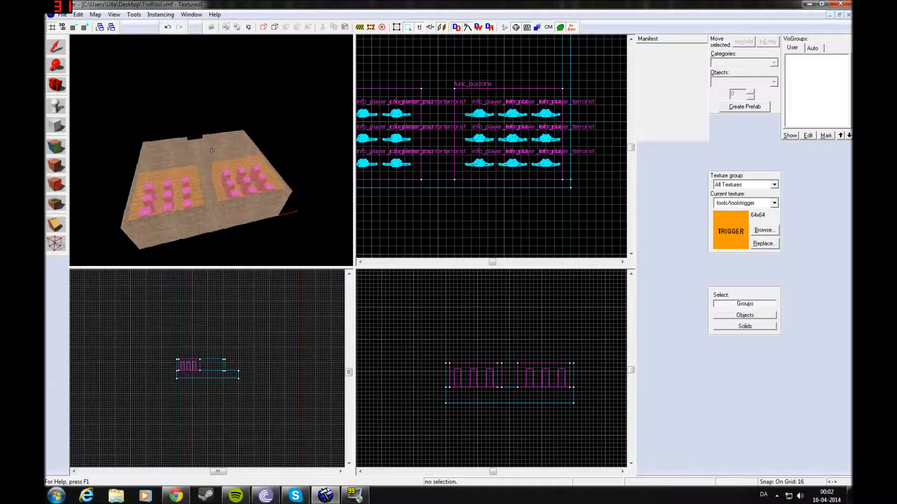
{"action": "key", "text": "w"}
{"action": "key", "text": "a"}
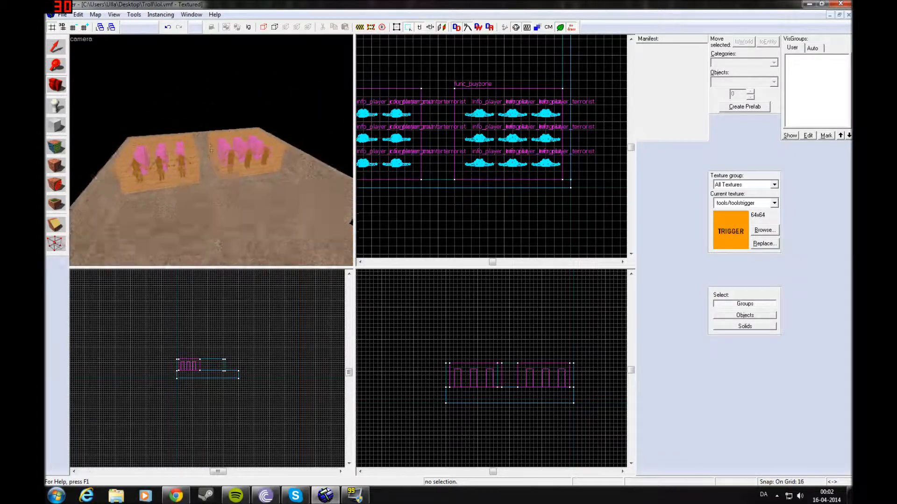
{"action": "key", "text": "s"}
{"action": "key", "text": "z"}
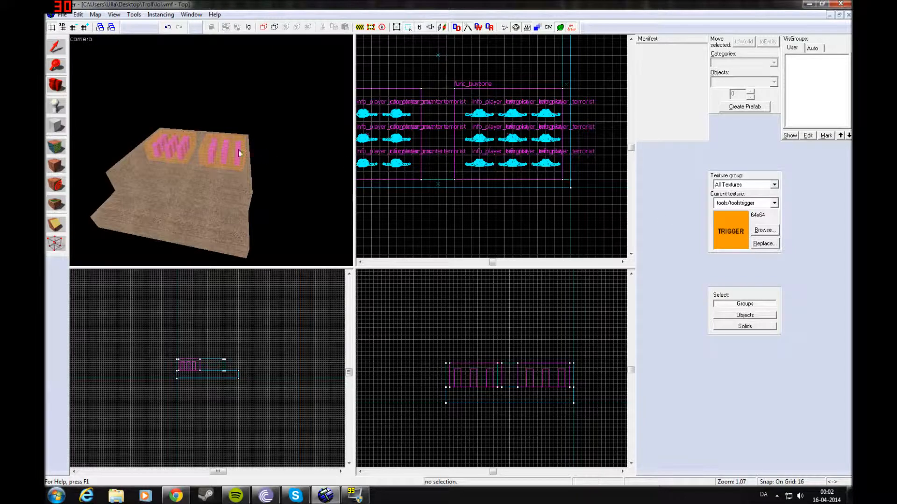
{"action": "key", "text": "z"}
{"action": "key", "text": "w"}
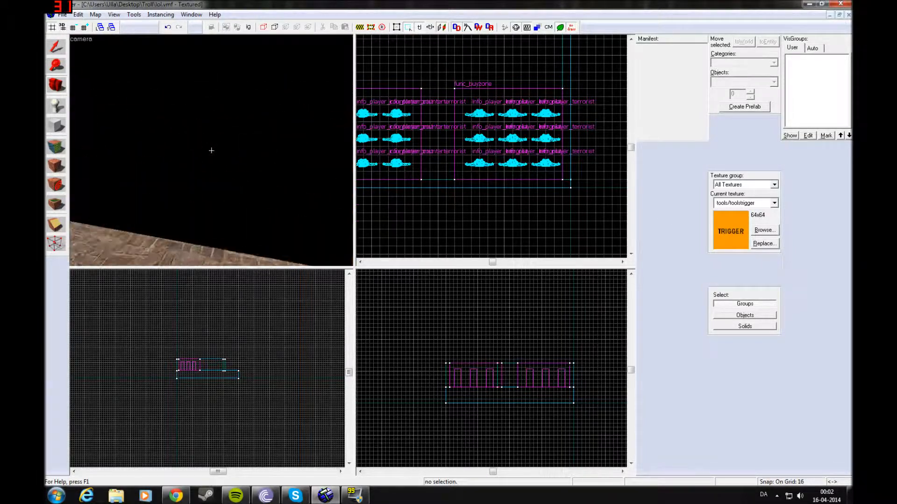
{"action": "key", "text": "w"}
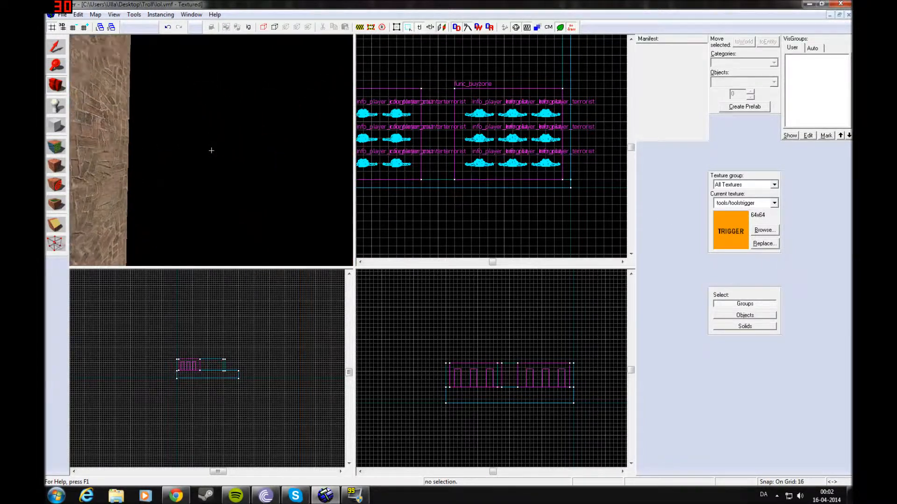
{"action": "key", "text": "w"}
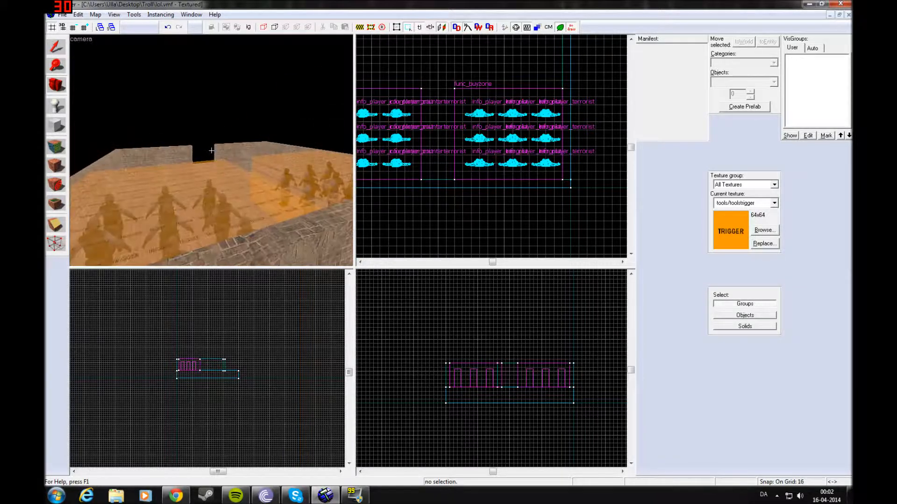
{"action": "key", "text": "w"}
{"action": "key", "text": "w"}
{"action": "key", "text": "s"}
{"action": "key", "text": "z"}
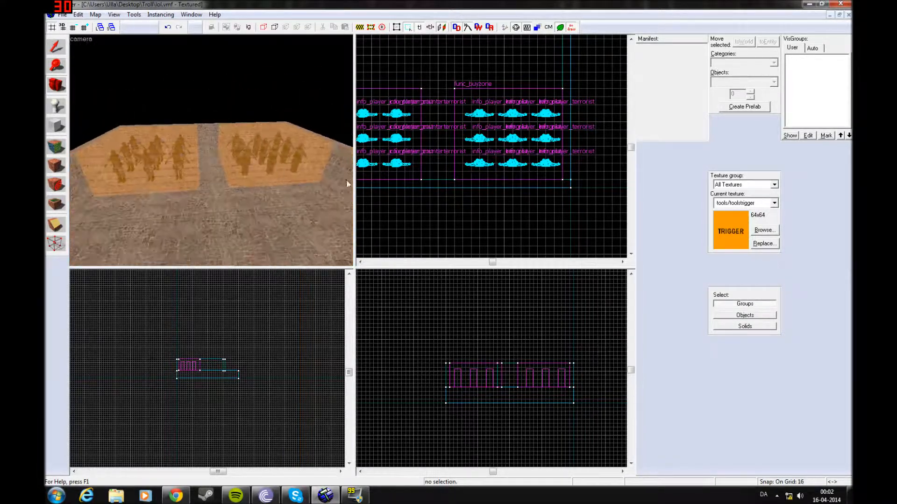
{"action": "key", "text": "s"}
{"action": "key", "text": "z"}
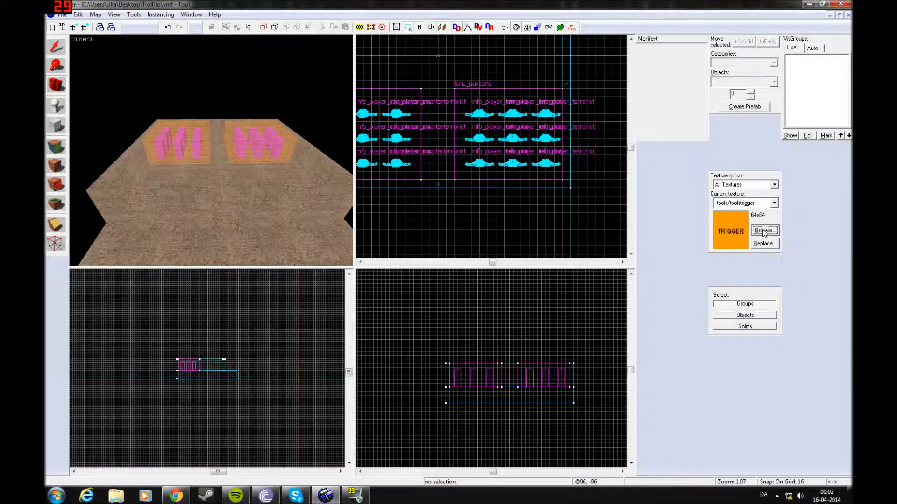
Choose tools/toolsskybox as the current texture from the textures filtered by "skybox".
{"action": "left_click", "coordinate": [763, 231]}
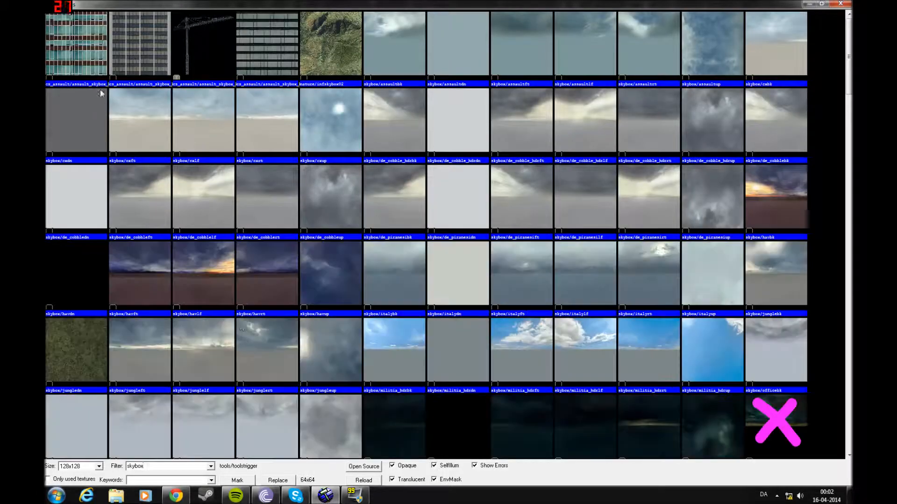
{"action": "left_click", "coordinate": [248, 324]}
{"action": "scroll", "coordinate": [248, 324], "scroll_direction": "down", "scroll_amount": 4}
{"action": "left_click_drag", "start_coordinate": [848, 160], "coordinate": [841, 440]}
{"action": "double_click", "coordinate": [74, 418]}
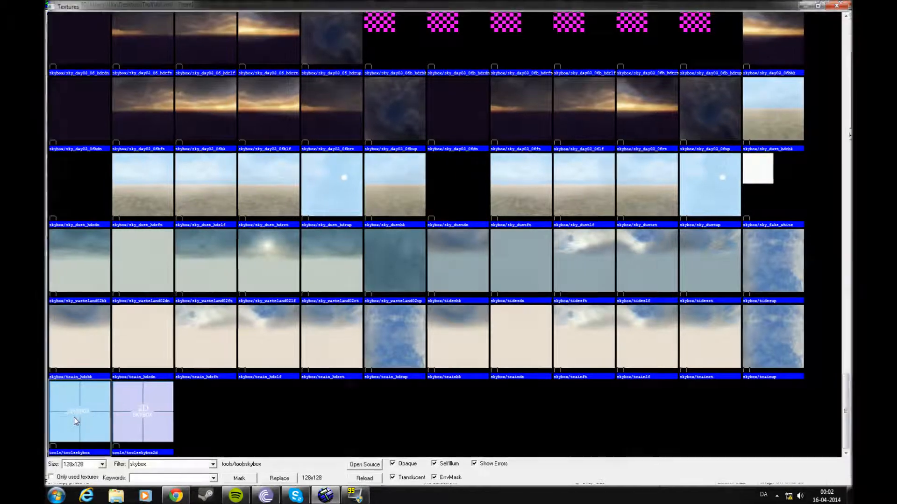
Create a skybox-textured block 512 wide, 512 long and 256 high enclosing the whole map.
{"action": "left_click", "coordinate": [55, 126]}
{"action": "scroll", "coordinate": [484, 159], "scroll_direction": "down", "scroll_amount": 2}
{"action": "scroll", "coordinate": [430, 121], "scroll_direction": "up", "scroll_amount": 6}
{"action": "mouse_move", "coordinate": [407, 122]}
{"action": "left_mouse_down"}
{"action": "mouse_move", "coordinate": [473, 193]}
{"action": "mouse_move", "coordinate": [442, 167]}
{"action": "mouse_move", "coordinate": [429, 185]}
{"action": "left_mouse_up"}
{"action": "scroll", "coordinate": [428, 152], "scroll_direction": "down", "scroll_amount": 13}
{"action": "scroll", "coordinate": [471, 187], "scroll_direction": "up", "scroll_amount": 6}
{"action": "scroll", "coordinate": [442, 166], "scroll_direction": "up", "scroll_amount": 3}
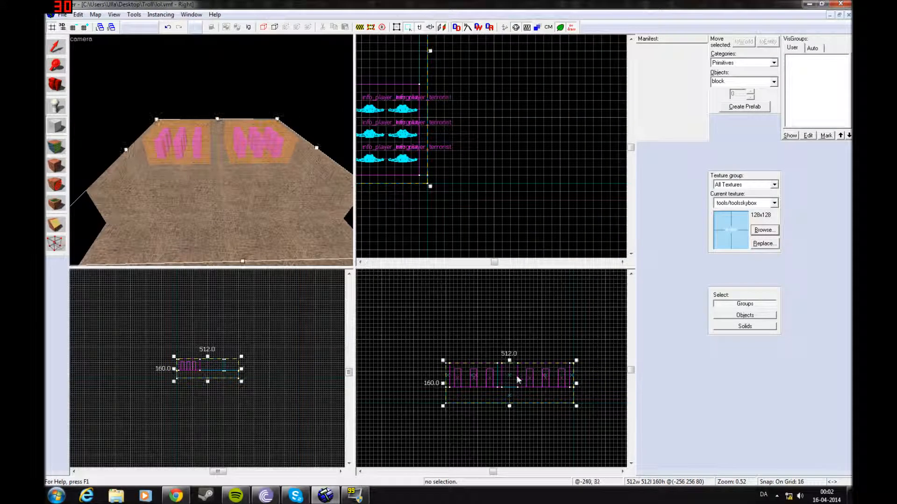
{"action": "left_click_drag", "start_coordinate": [511, 360], "coordinate": [511, 336]}
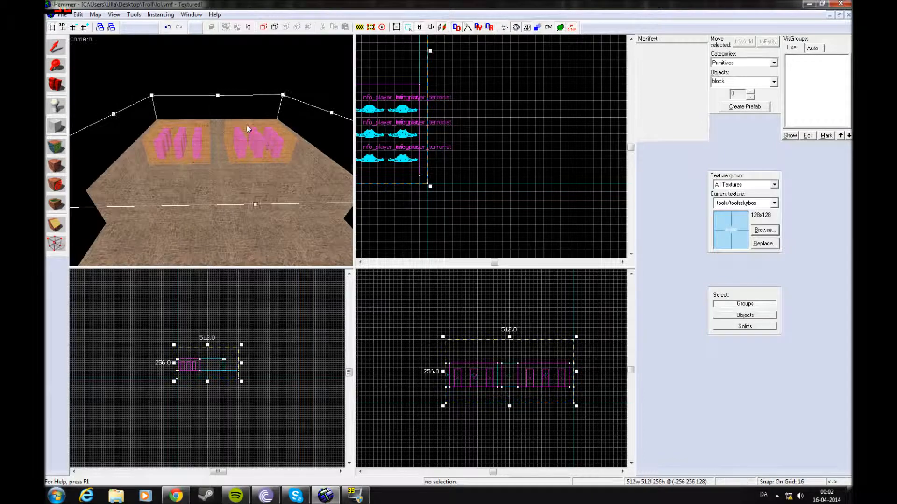
{"action": "key", "text": "Return"}
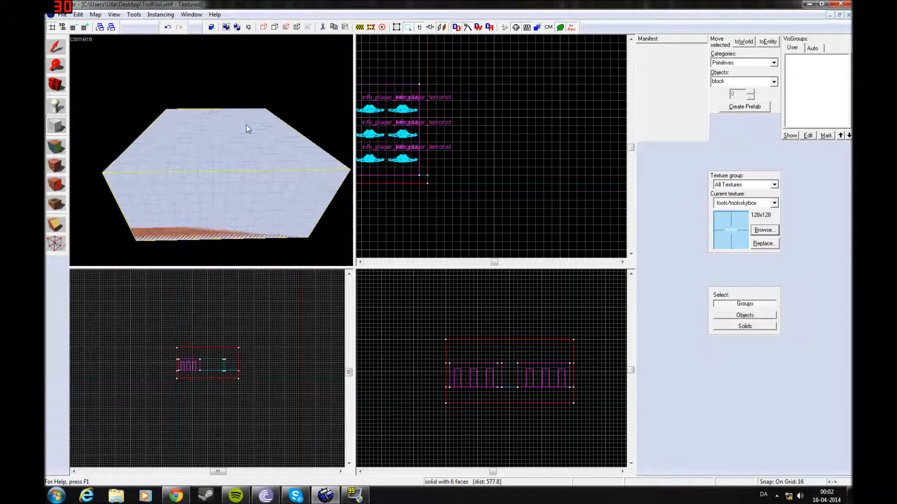
Hollow the skybox block with its walls extending outward and check the map from inside it.
{"action": "left_click", "coordinate": [134, 16]}
{"action": "left_click", "coordinate": [154, 36]}
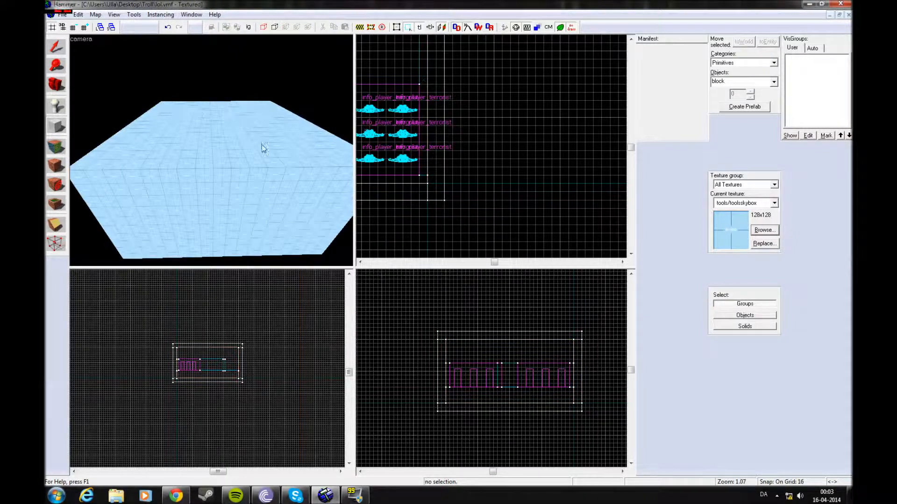
{"action": "key", "text": "w"}
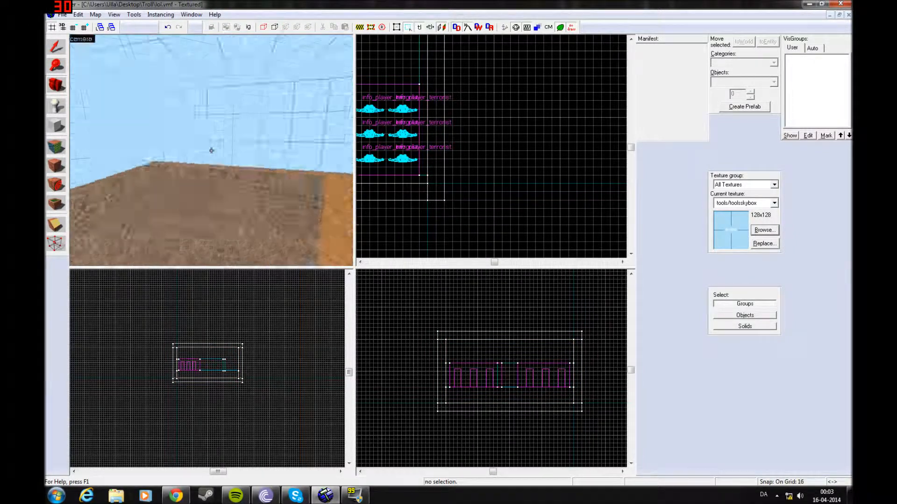
{"action": "key", "text": "w"}
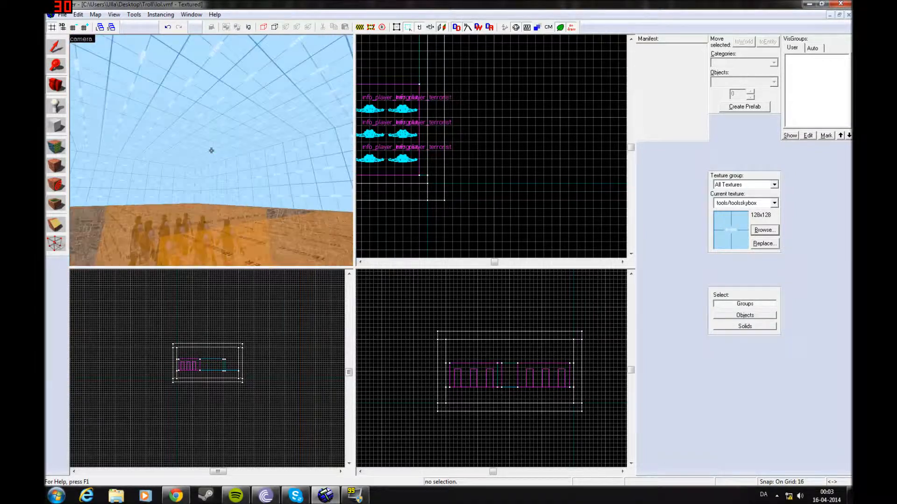
{"action": "key", "text": "w"}
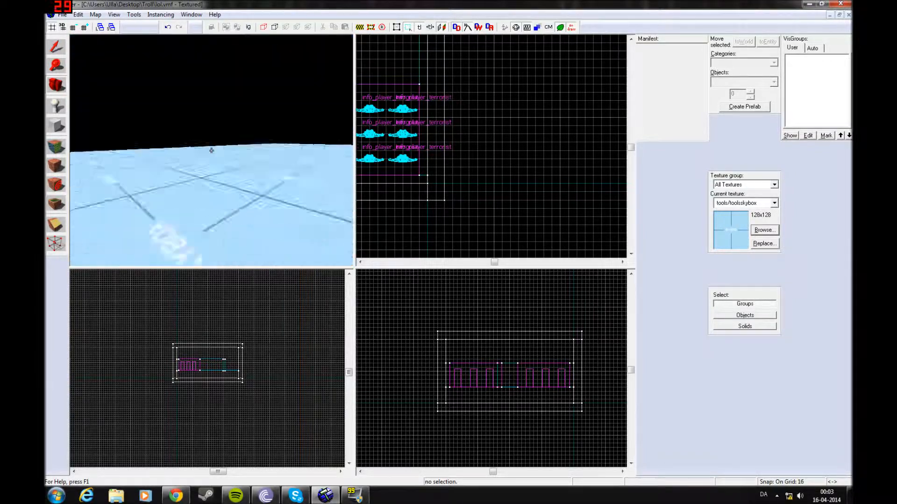
{"action": "key", "text": "w"}
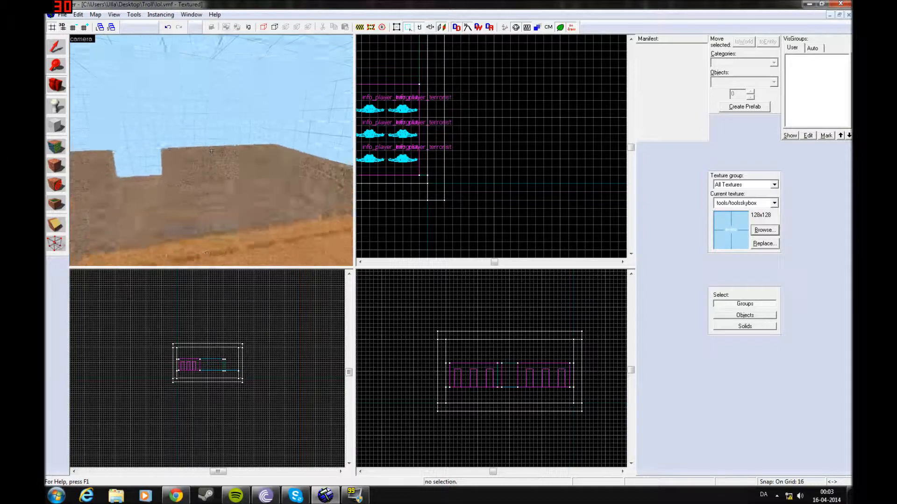
{"action": "key", "text": "w"}
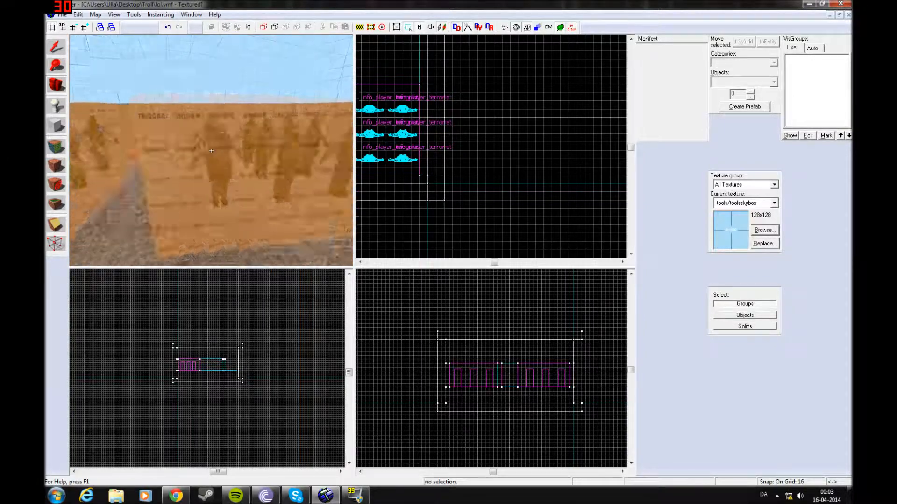
{"action": "key", "text": "w"}
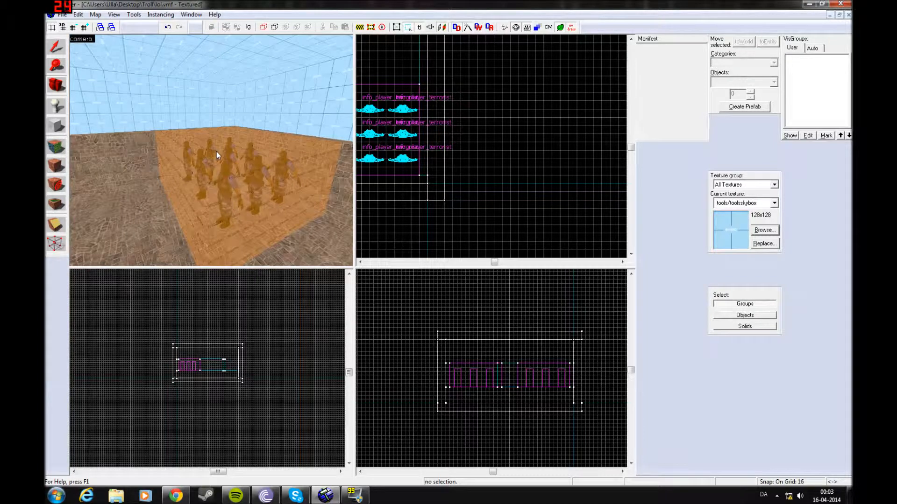
Compile the map with BSP, VIS and RAD set to Normal and HDR on, and run it in Counter-Strike: Source.
{"action": "key", "text": "F9"}
{"action": "left_click_drag", "start_coordinate": [428, 150], "coordinate": [342, 129]}
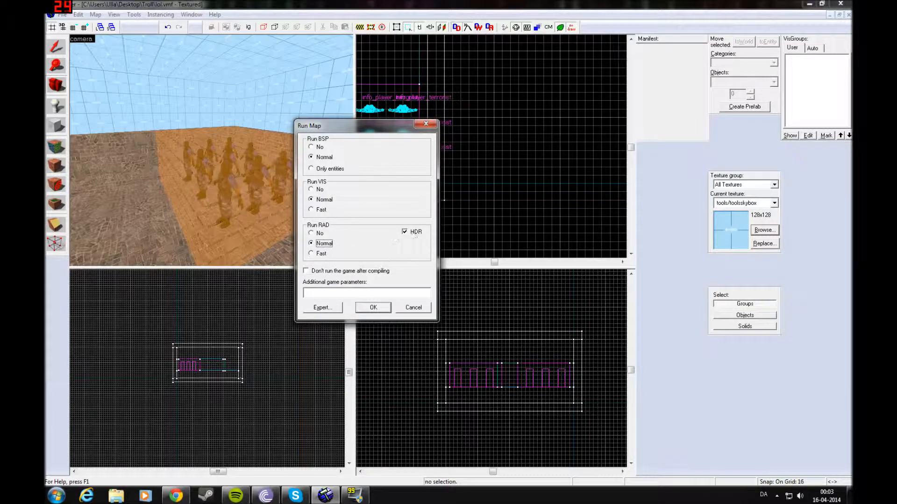
{"action": "left_click", "coordinate": [369, 309]}
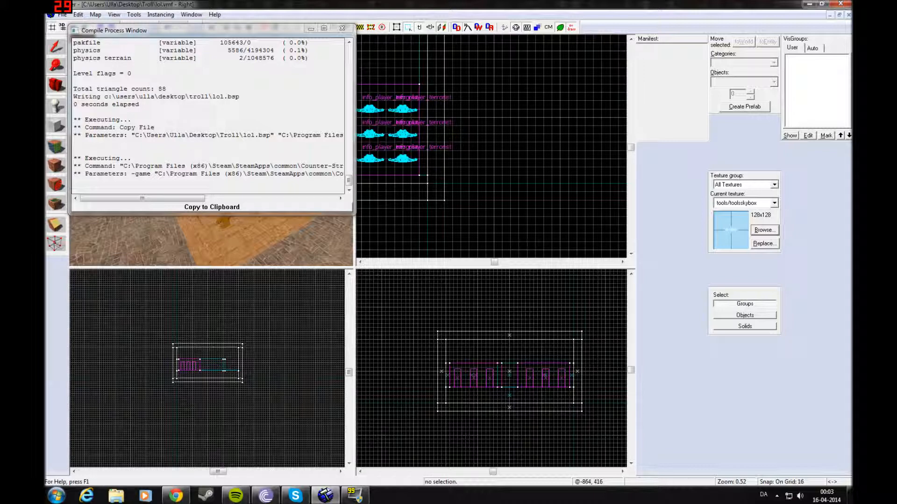
{"action": "key", "text": "super"}
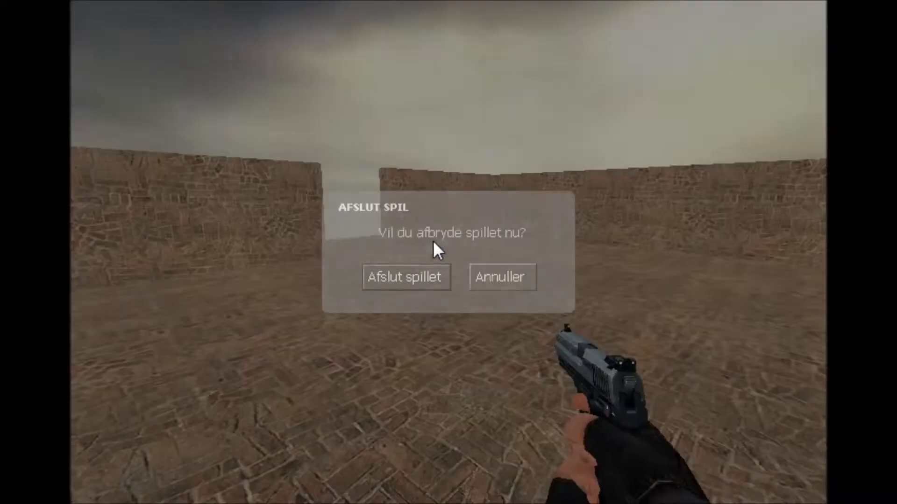
Dismiss the quit prompt, resume the game on the compiled map and try the knife and pistol.
{"action": "left_click", "coordinate": [517, 278]}
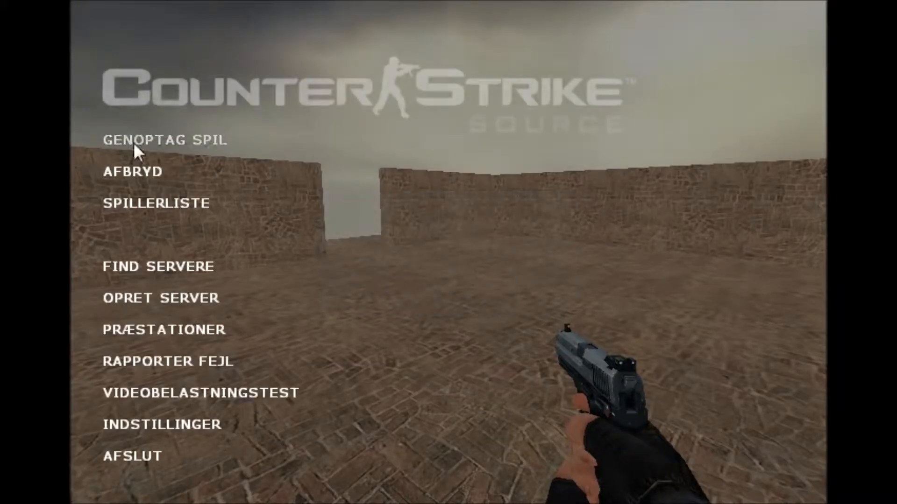
{"action": "left_click", "coordinate": [152, 138]}
{"action": "key", "text": "3"}
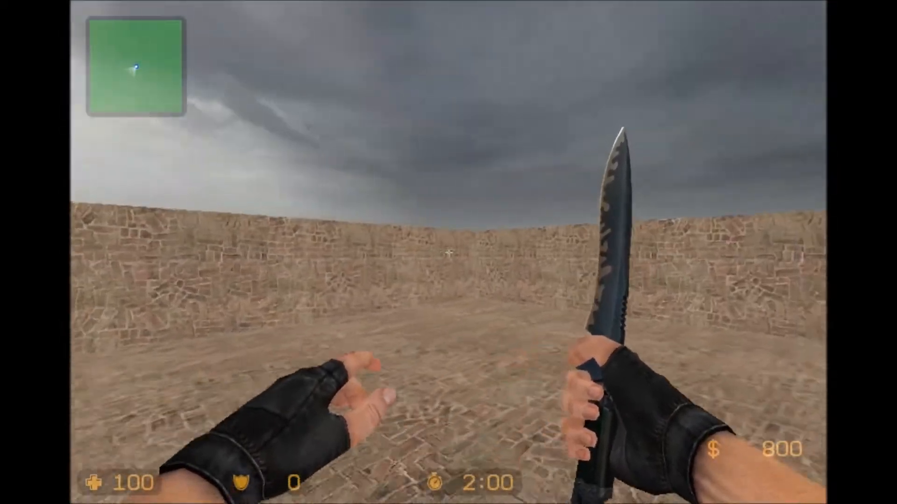
{"action": "left_click", "coordinate": [448, 253]}
{"action": "key", "text": "2"}
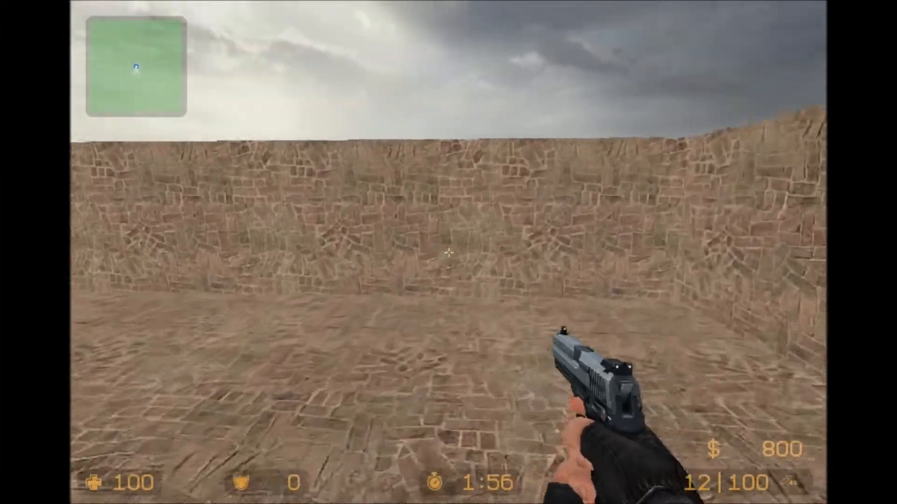
Test the counter-terrorist buy zone by buying a Desert Eagle from the pistols category.
{"action": "key", "text": "b"}
{"action": "left_click", "coordinate": [238, 131]}
{"action": "left_click", "coordinate": [258, 240]}
{"action": "key", "text": "3"}
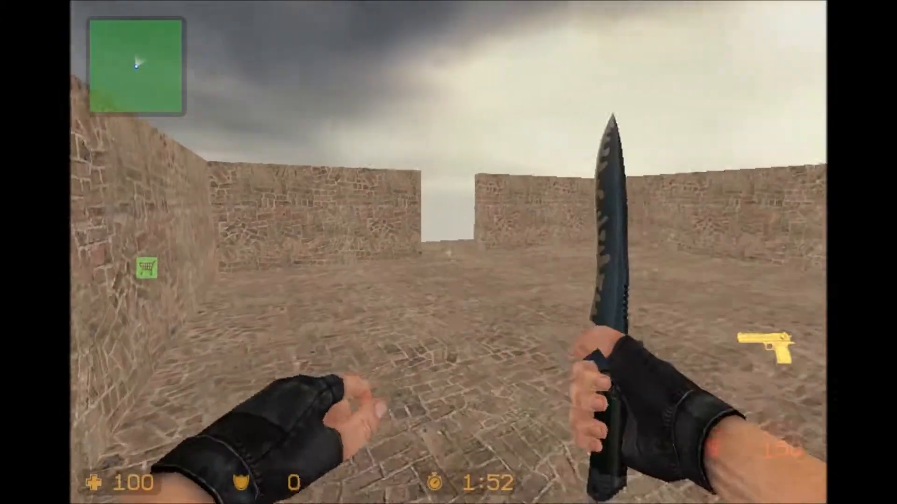
{"action": "key", "text": "q"}
Check that the buy menu is available only inside the buy zone by opening it at different spots.
{"action": "key", "text": "b"}
{"action": "left_click", "coordinate": [224, 420]}
{"action": "key", "text": "q"}
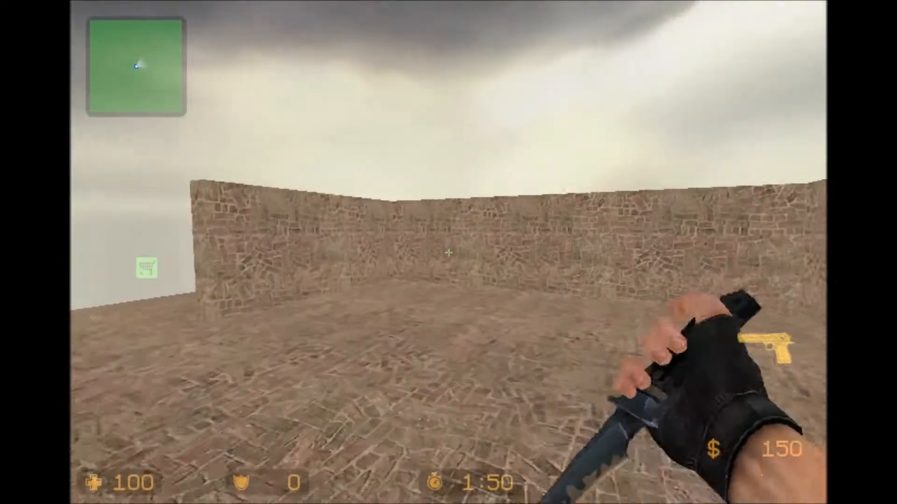
{"action": "key", "text": "b"}
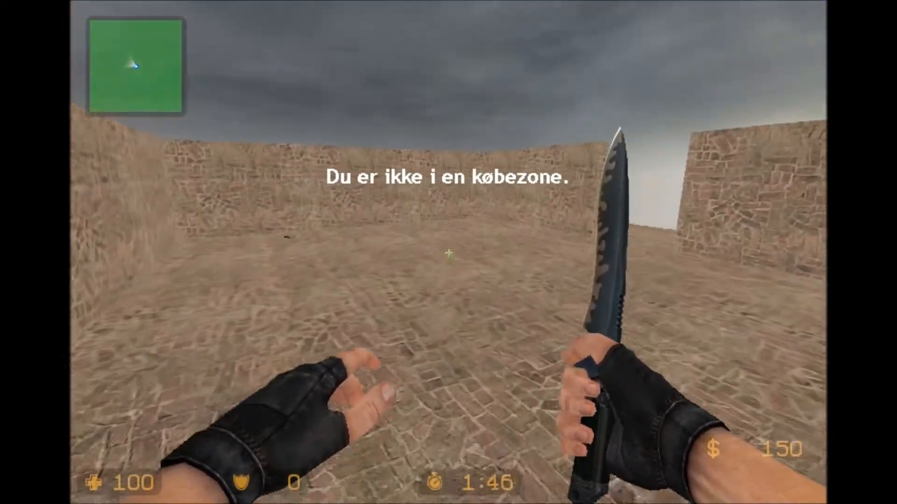
{"action": "key", "text": "b"}
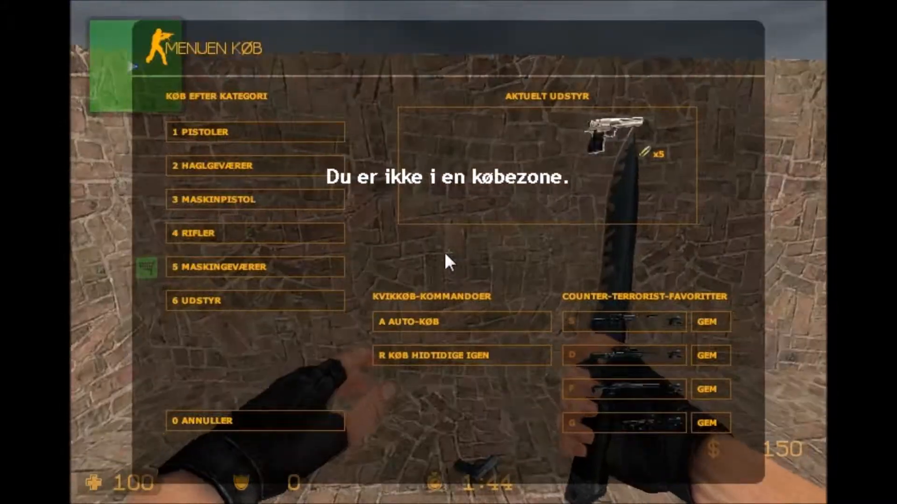
Close the buy menu and walk around the walls and skybox, alternating knife and Desert Eagle and firing one shot.
{"action": "left_click", "coordinate": [214, 424]}
{"action": "key", "text": "2"}
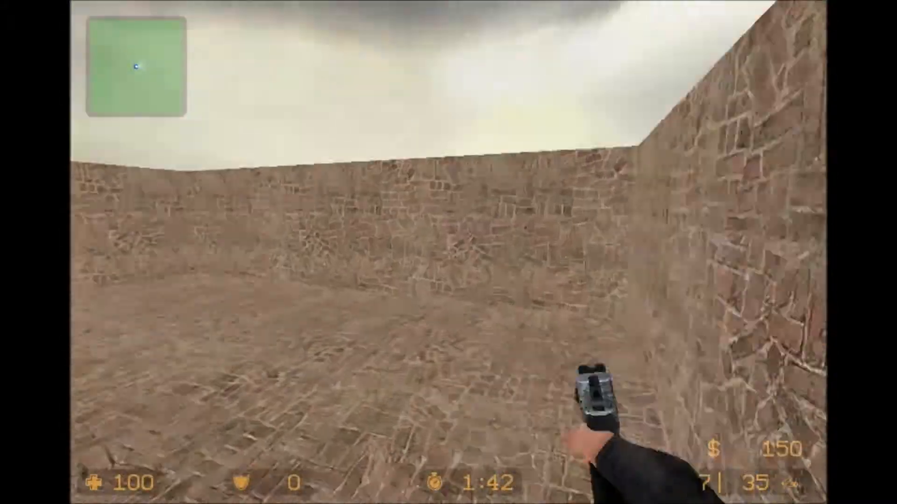
{"action": "key", "text": "3"}
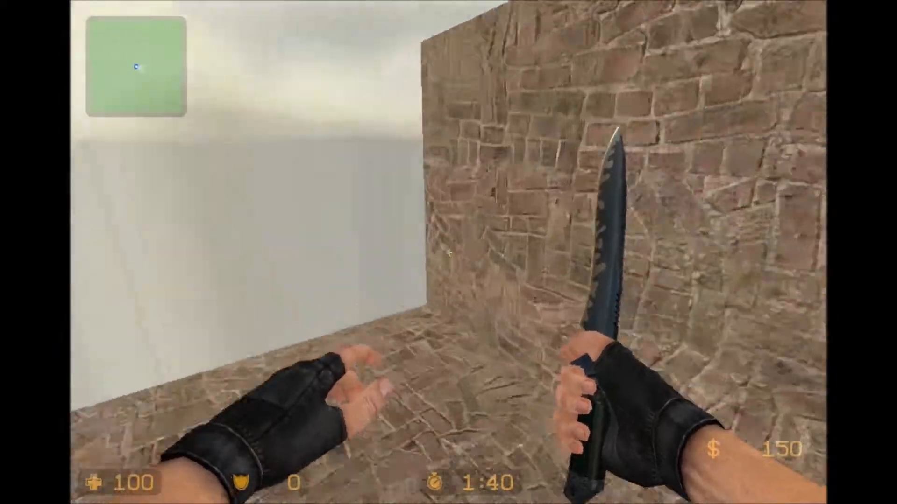
{"action": "left_click", "coordinate": [448, 252]}
{"action": "key", "text": "2"}
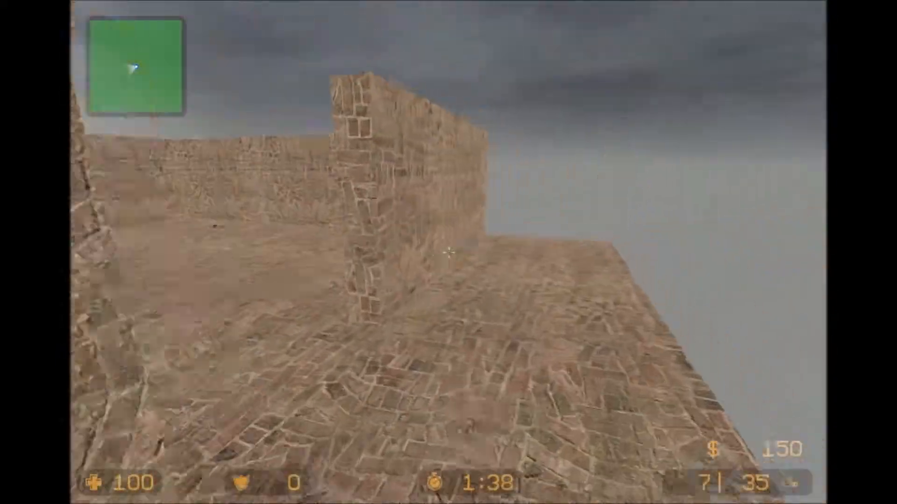
{"action": "key", "text": "3"}
{"action": "left_click", "coordinate": [448, 252]}
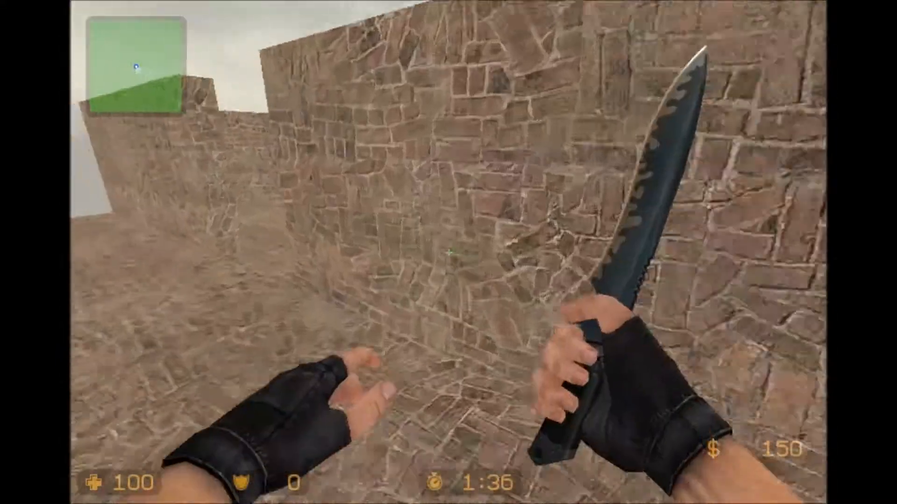
{"action": "key", "text": "2"}
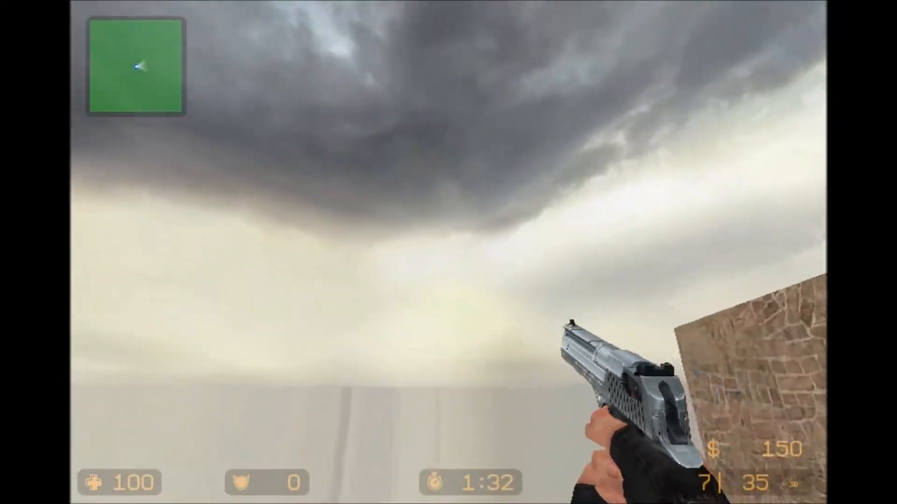
{"action": "left_click", "coordinate": [448, 253]}
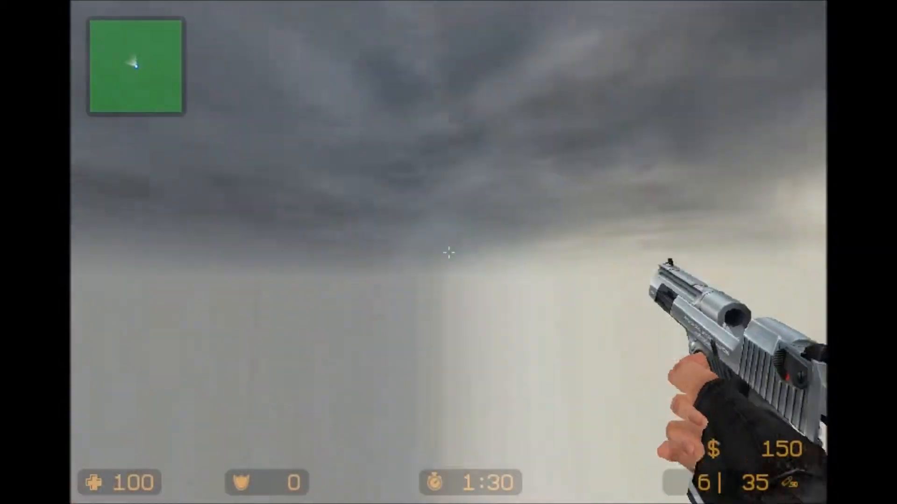
Drop the Desert Eagle and walk around the buy zone with the knife, examining the pistol on the floor.
{"action": "key", "text": "g"}
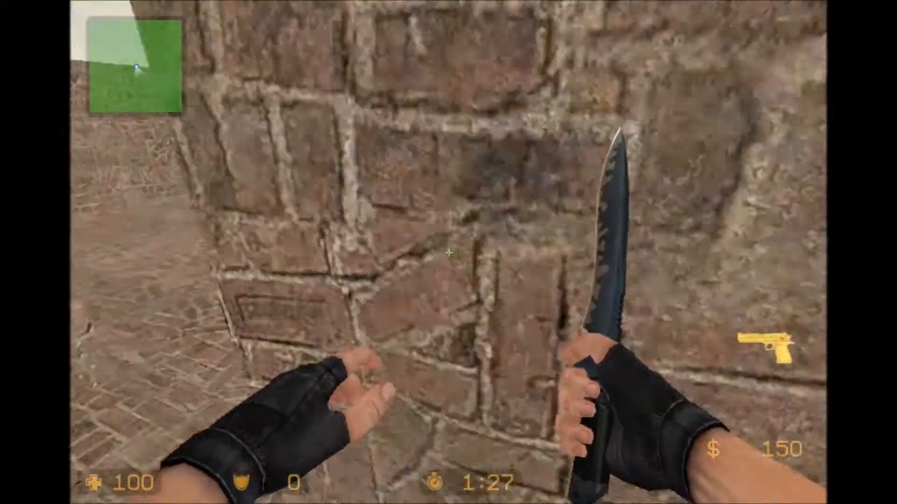
{"action": "left_click", "coordinate": [448, 252]}
{"action": "key", "text": "w"}
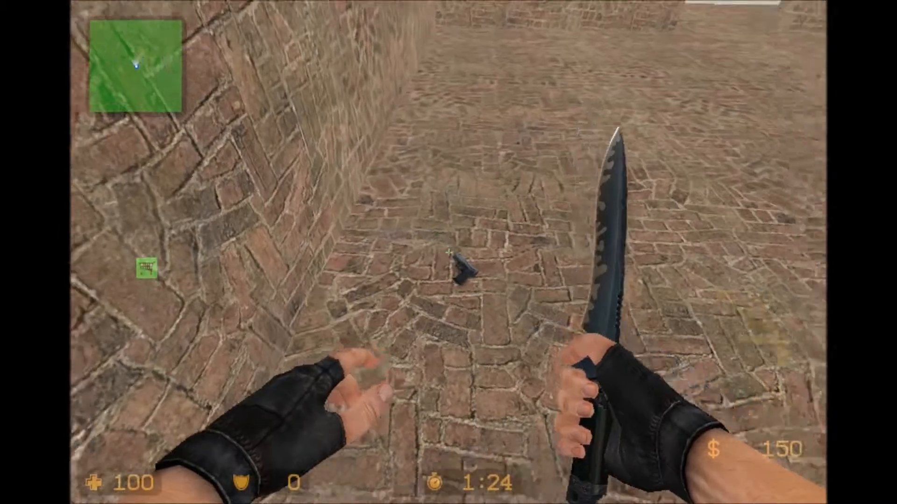
{"action": "key", "text": "a"}
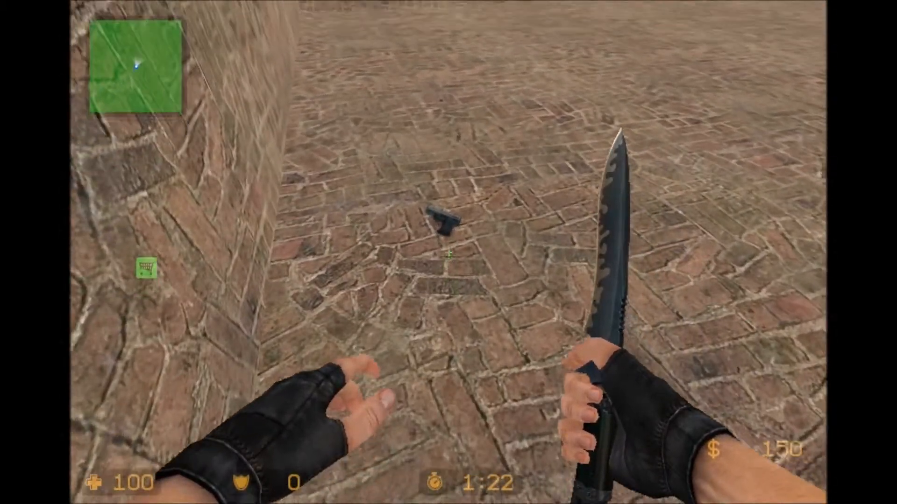
{"action": "key", "text": "w"}
{"action": "left_click", "coordinate": [448, 252]}
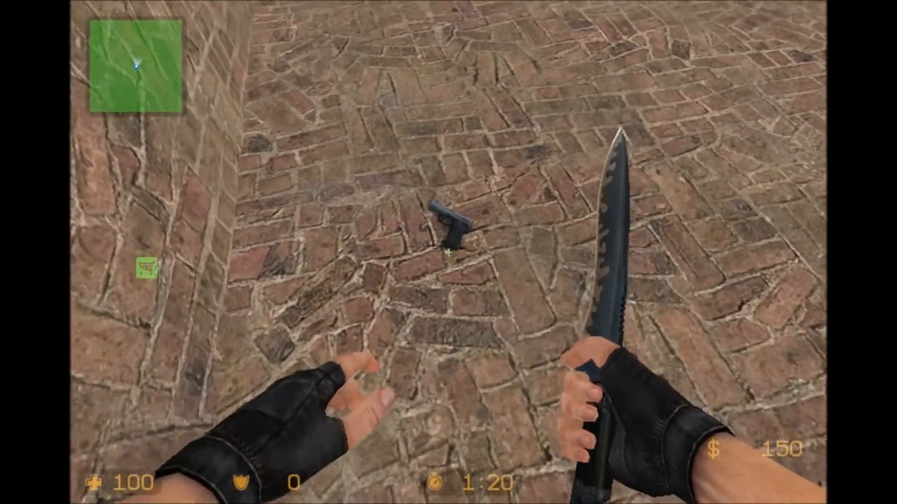
{"action": "left_click", "coordinate": [448, 252]}
{"action": "key", "text": "w"}
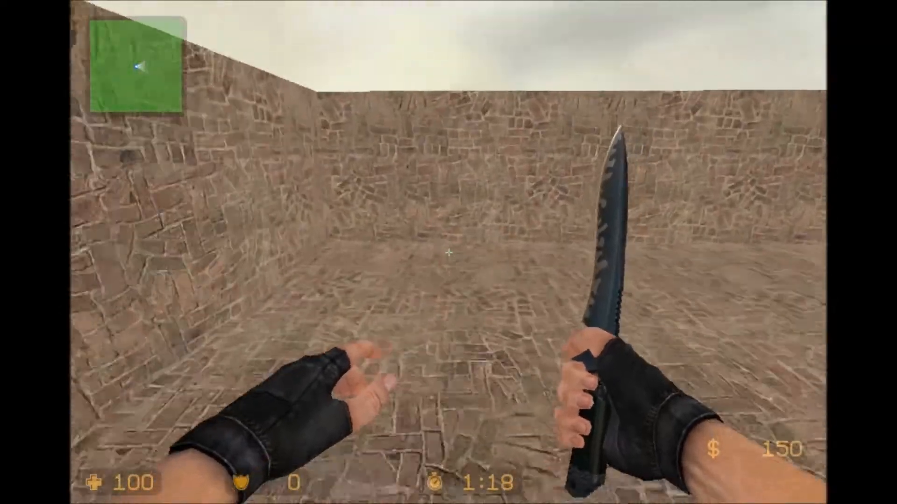
{"action": "key", "text": "w"}
{"action": "key", "text": "q"}
{"action": "key", "text": "q"}
{"action": "key", "text": "g"}
{"action": "key", "text": "q"}
{"action": "key", "text": "q"}
Join the terrorist team and look around its spawn and buy zone with the knife and pistol.
{"action": "key", "text": "m"}
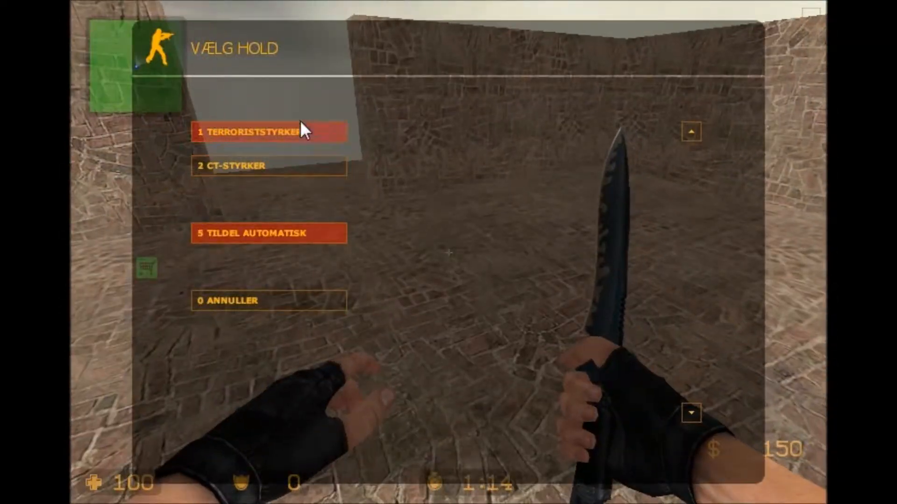
{"action": "left_click", "coordinate": [300, 132]}
{"action": "left_click", "coordinate": [260, 132]}
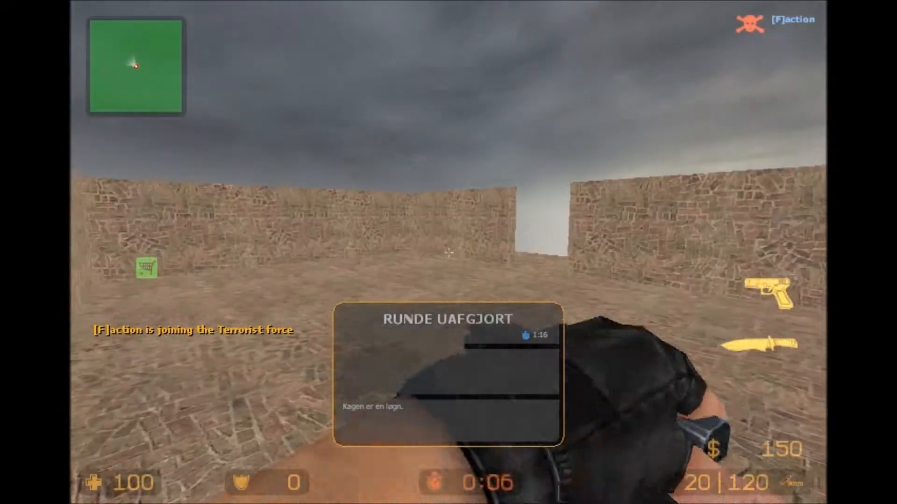
{"action": "key", "text": "3"}
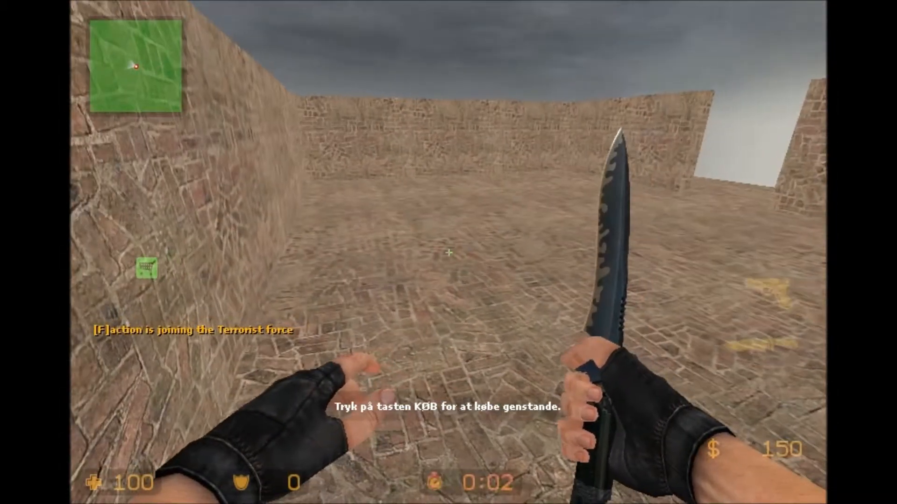
{"action": "key", "text": "2"}
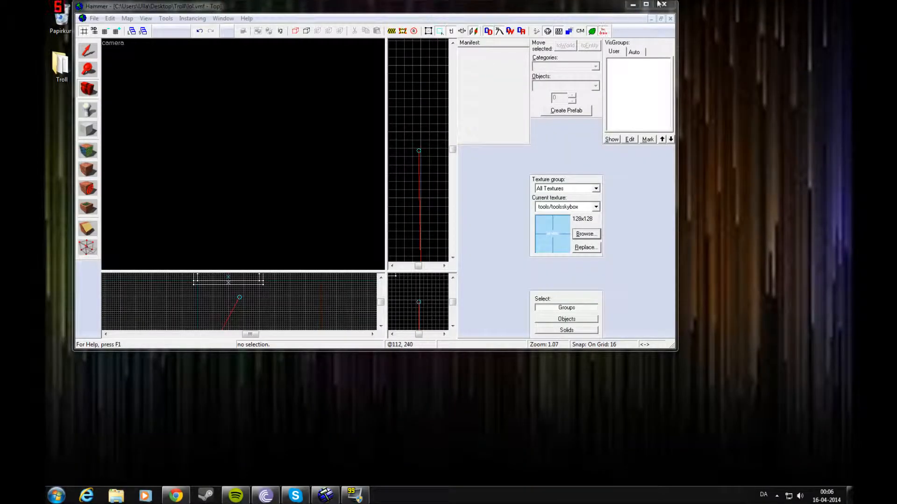
Switch back to Hammer, maximize its window and bring the spawn area and the strip behind the wall into the camera view.
{"action": "left_click", "coordinate": [649, 4]}
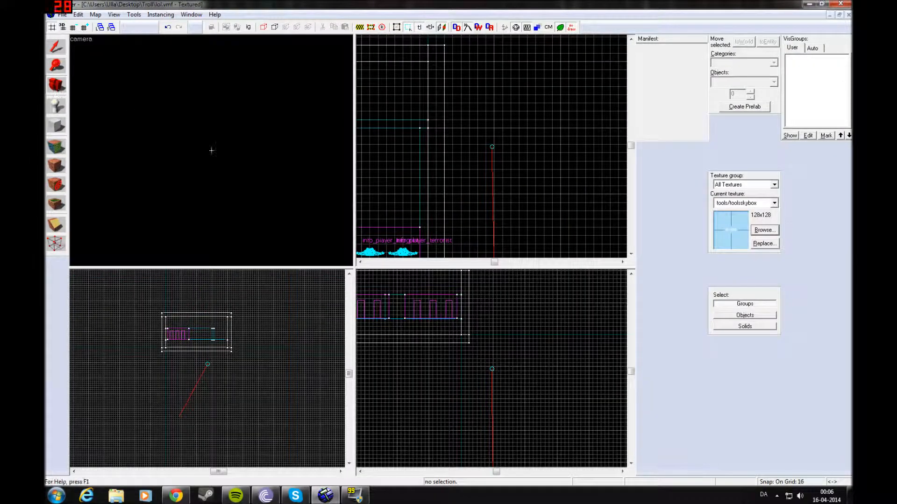
{"action": "key", "text": "w"}
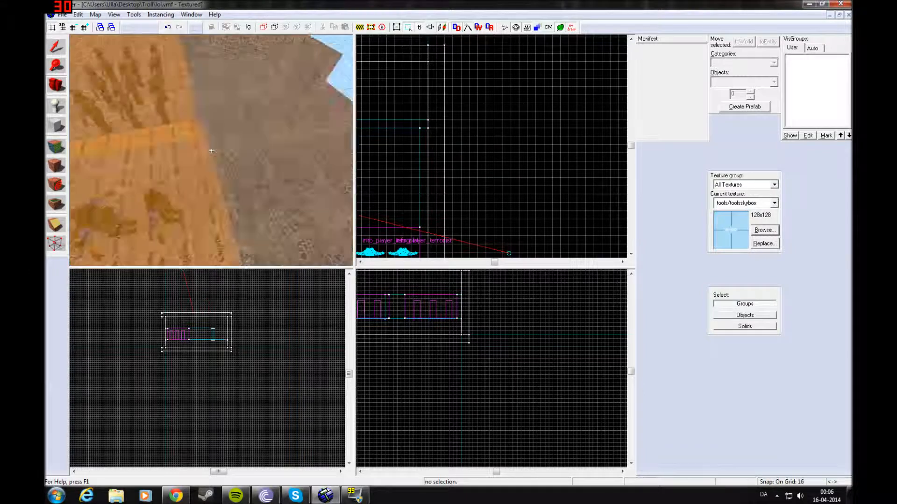
{"action": "key", "text": "s"}
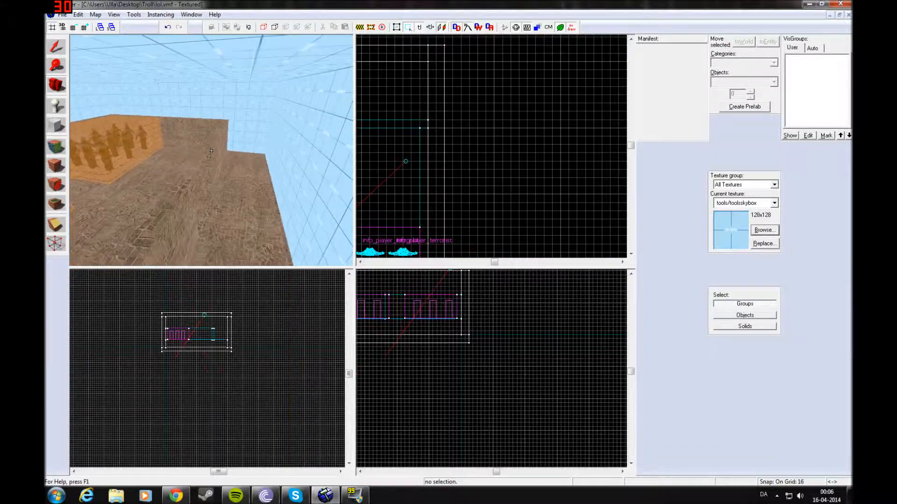
{"action": "key", "text": "w"}
{"action": "key", "text": "s"}
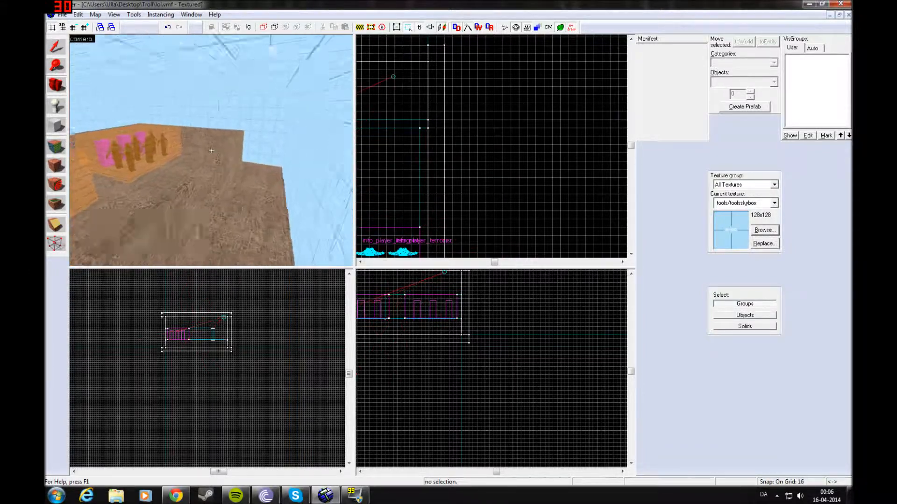
{"action": "left_click", "coordinate": [129, 125]}
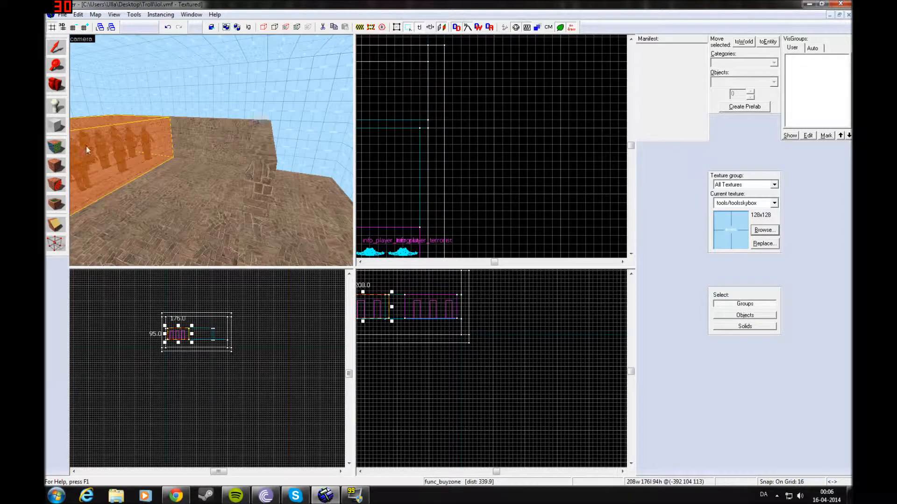
Outline a block 128 by 112 units in the top view, between the brick wall and the skybox corner.
{"action": "left_click", "coordinate": [64, 127]}
{"action": "scroll", "coordinate": [540, 131], "scroll_direction": "down", "scroll_amount": 3}
{"action": "scroll", "coordinate": [453, 96], "scroll_direction": "up", "scroll_amount": 5}
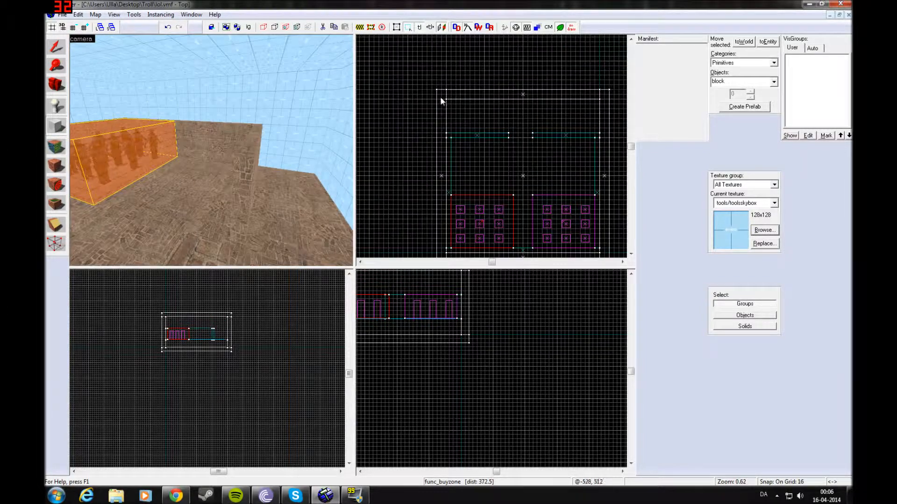
{"action": "left_click_drag", "start_coordinate": [450, 99], "coordinate": [528, 167]}
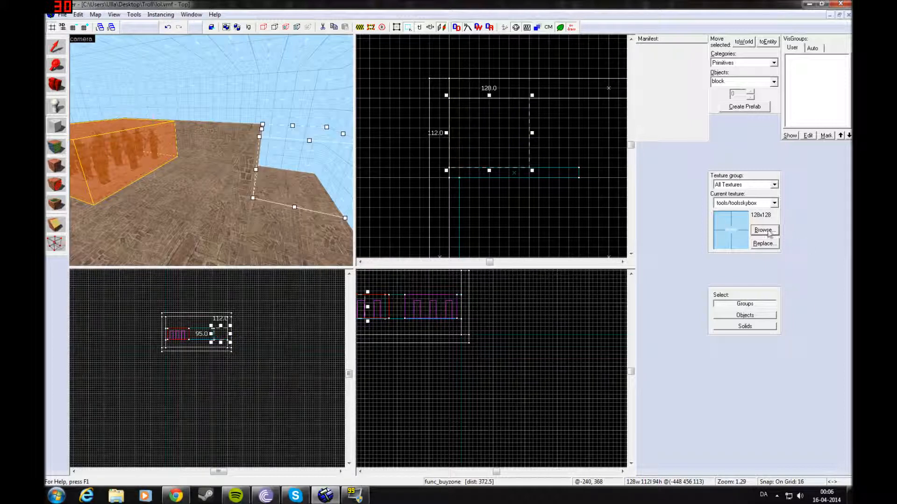
Choose the tools/toolstrigger texture using the filter "trigger" and create the outlined block with it.
{"action": "left_click", "coordinate": [774, 234]}
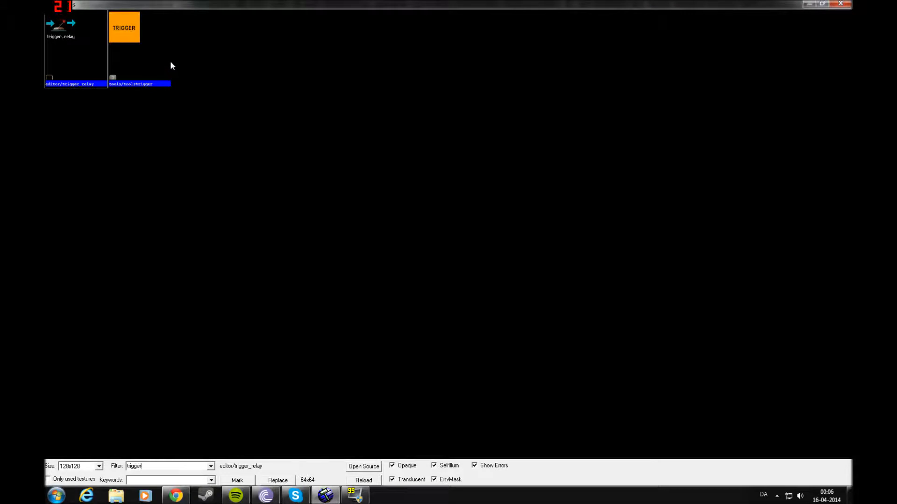
{"action": "double_click", "coordinate": [169, 63]}
{"action": "key", "text": "d"}
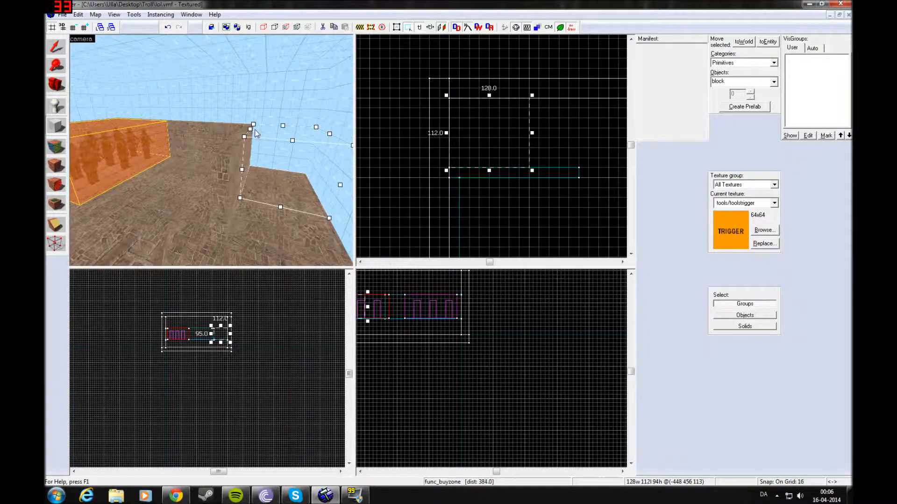
{"action": "key", "text": "w"}
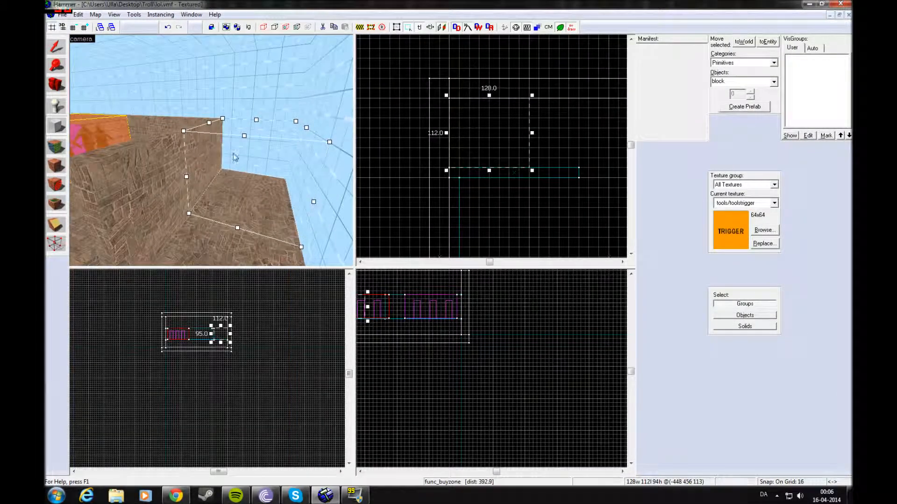
{"action": "key", "text": "s"}
{"action": "key", "text": "Return"}
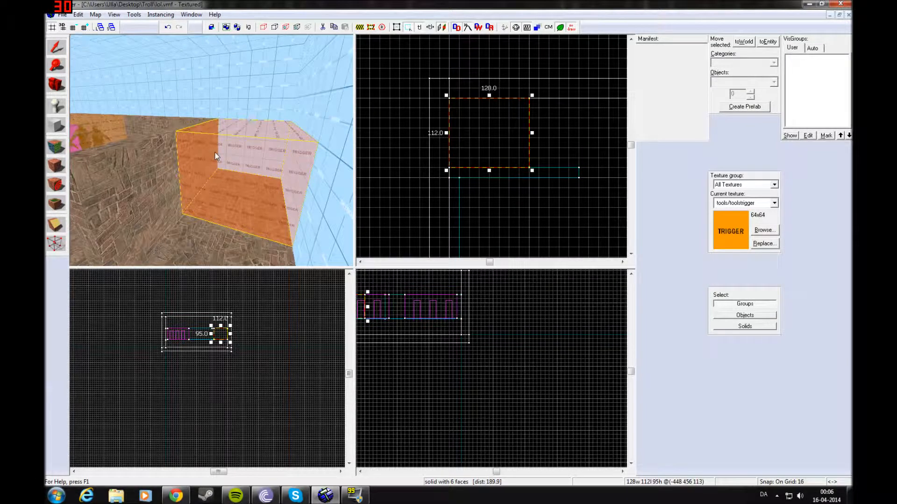
Tie the trigger block to an entity, set its class to func_bomb_target, apply it and review its inputs and outputs.
{"action": "key", "text": "ctrl+t"}
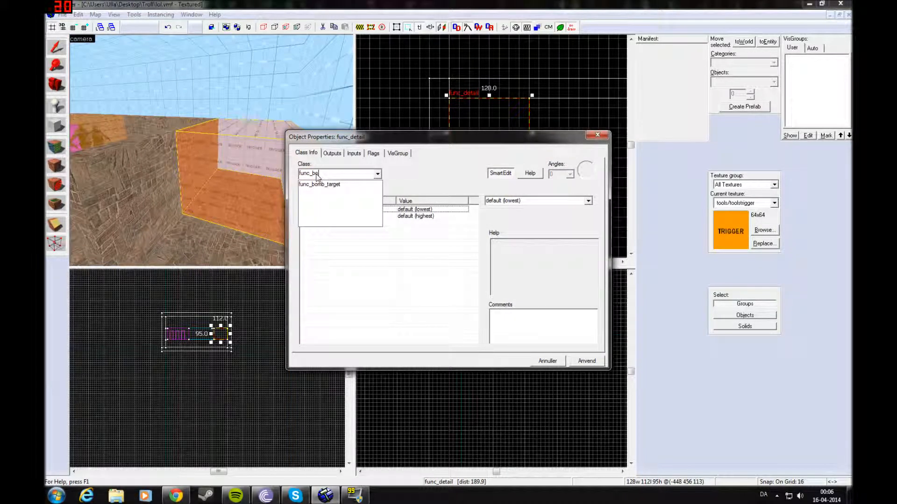
{"action": "left_click", "coordinate": [348, 184]}
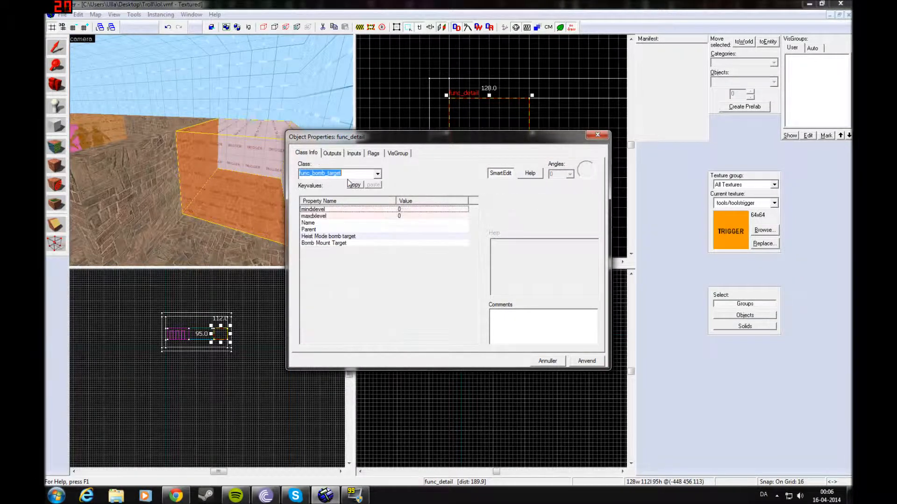
{"action": "left_click", "coordinate": [587, 362]}
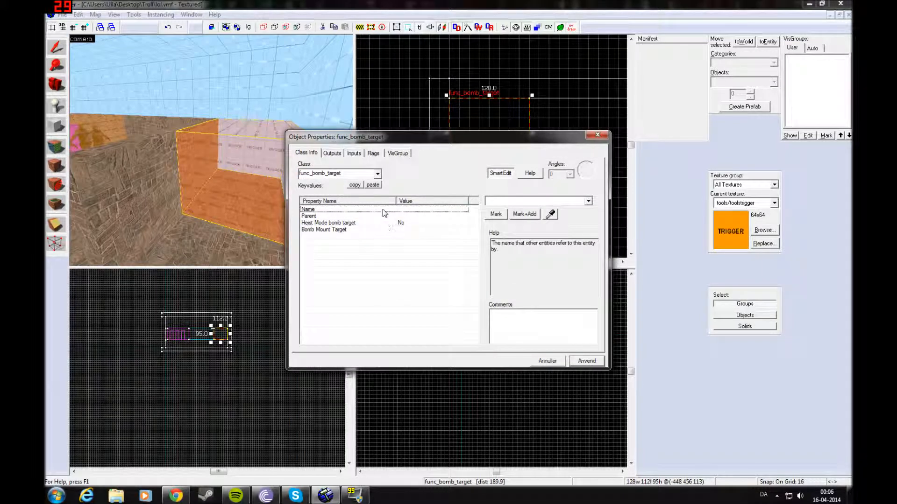
{"action": "left_click", "coordinate": [353, 153]}
{"action": "left_click", "coordinate": [332, 153]}
{"action": "left_click", "coordinate": [306, 153]}
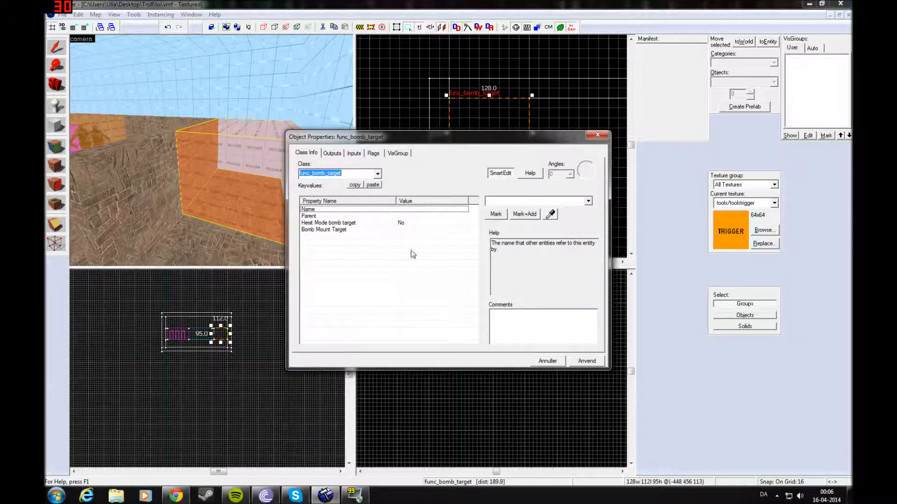
{"action": "left_click", "coordinate": [597, 135]}
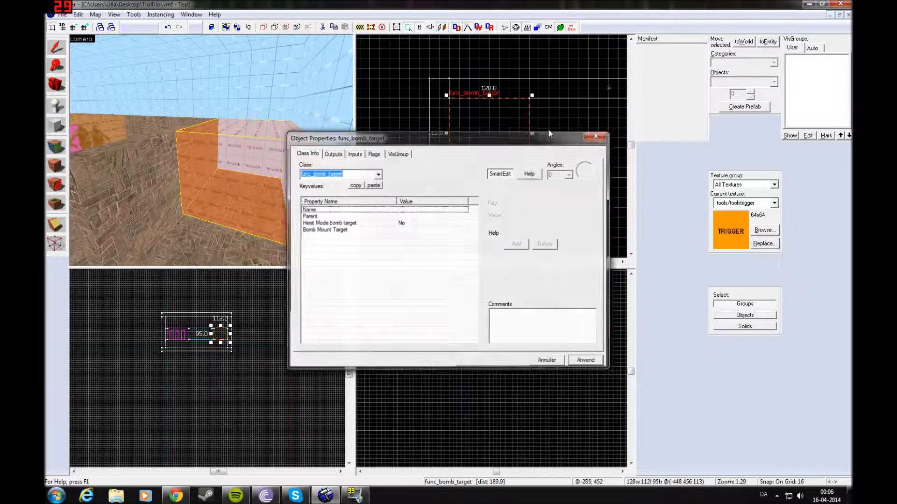
Inspect the bomb target volume and the floor beneath it from several camera positions.
{"action": "key", "text": "z"}
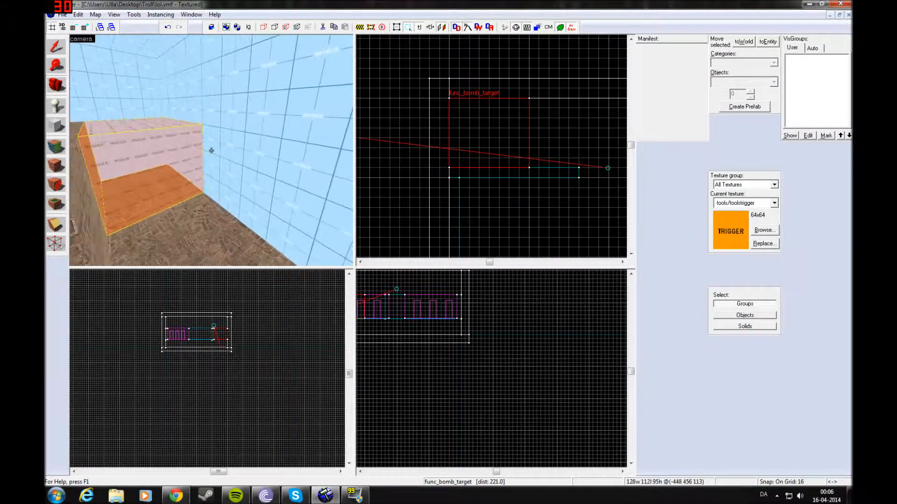
{"action": "key", "text": "s"}
{"action": "key", "text": "w"}
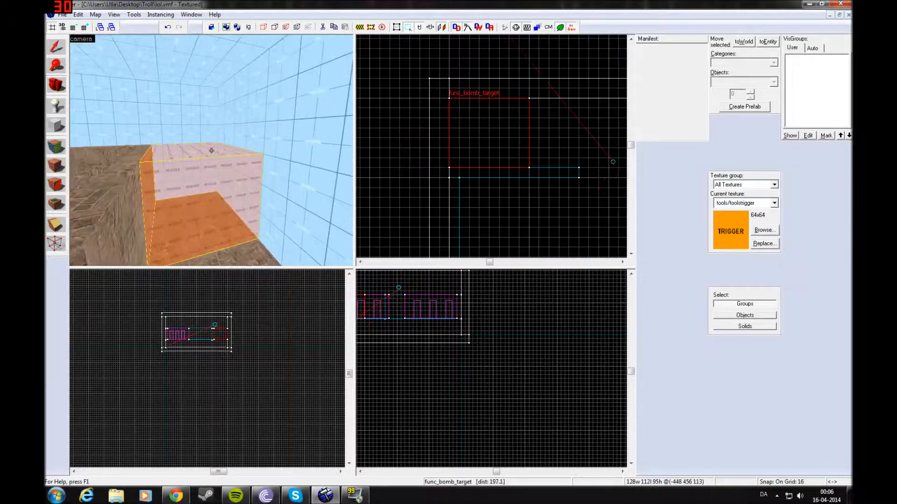
{"action": "key", "text": "s"}
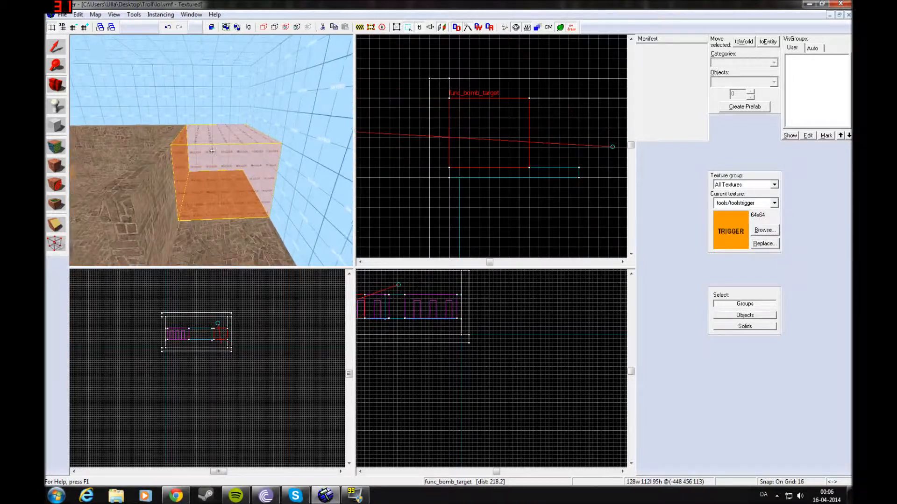
{"action": "key", "text": "d"}
{"action": "key", "text": "w"}
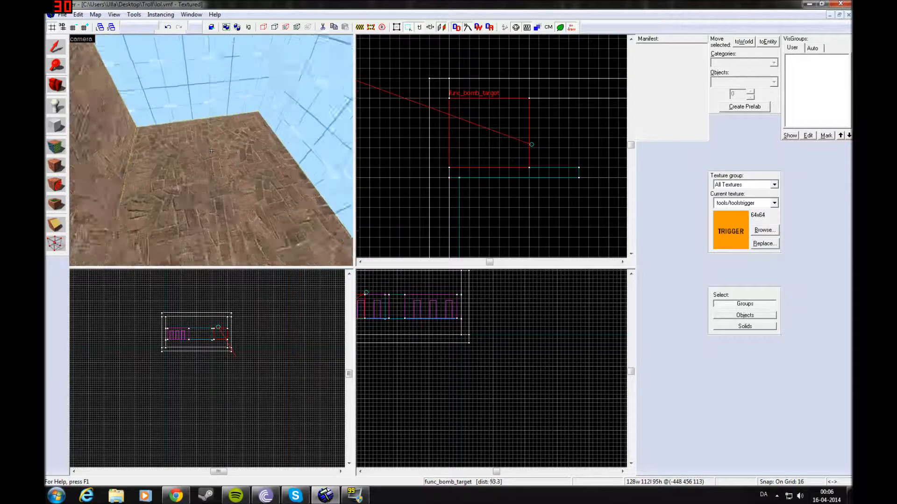
Pick the texture de_train/train_bbombsite_01 using the filter "bomb" and apply it as a decal on the floor inside the bomb target.
{"action": "key", "text": "s"}
{"action": "key", "text": "z"}
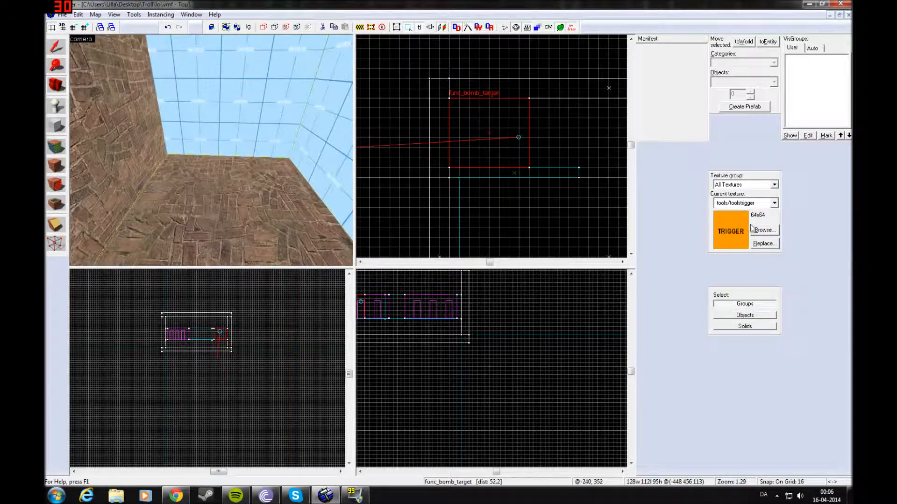
{"action": "left_click", "coordinate": [775, 234]}
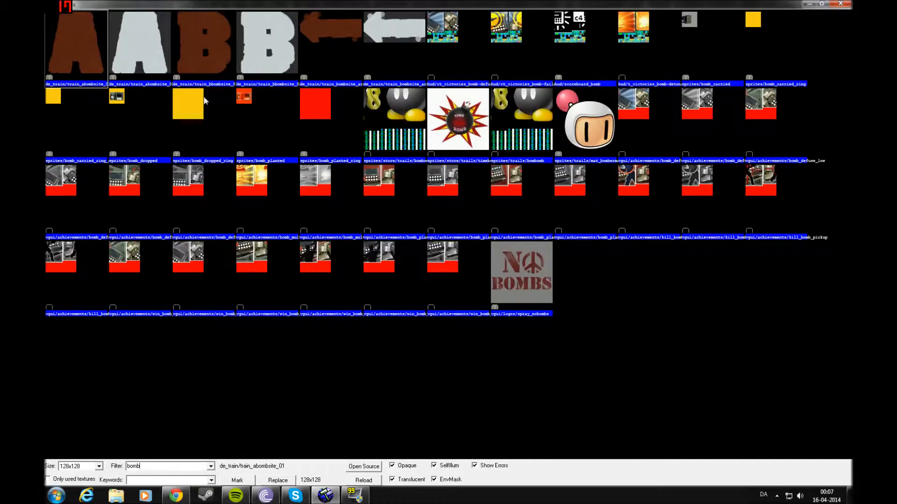
{"action": "double_click", "coordinate": [207, 40]}
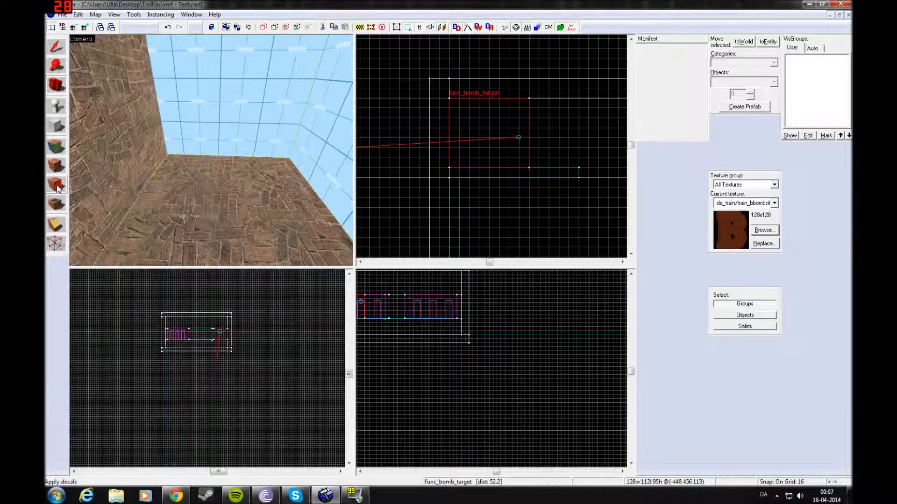
{"action": "scroll", "coordinate": [246, 227], "scroll_direction": "down", "scroll_amount": 3}
{"action": "scroll", "coordinate": [189, 180], "scroll_direction": "up", "scroll_amount": 4}
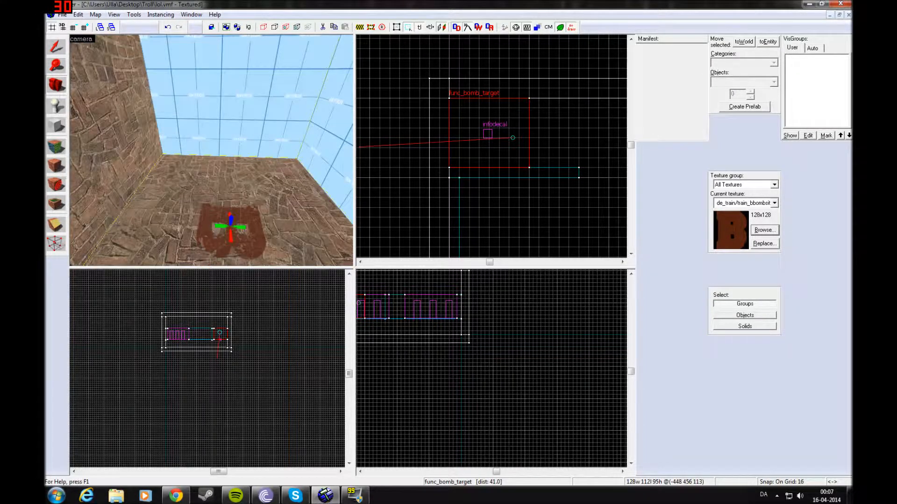
Try the B decal on the skybox wall behind the bomb target and undo it.
{"action": "key", "text": "z"}
{"action": "key", "text": "w"}
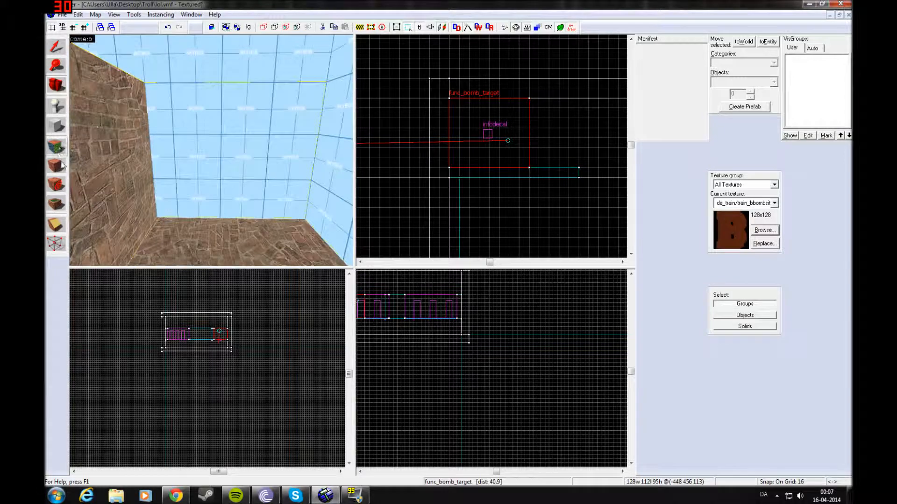
{"action": "left_click", "coordinate": [229, 124]}
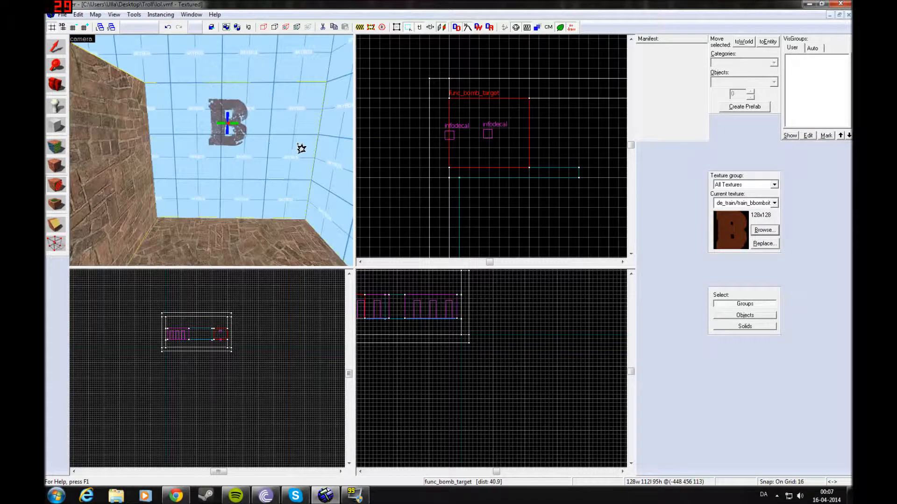
{"action": "key", "text": "ctrl+z"}
{"action": "key", "text": "z"}
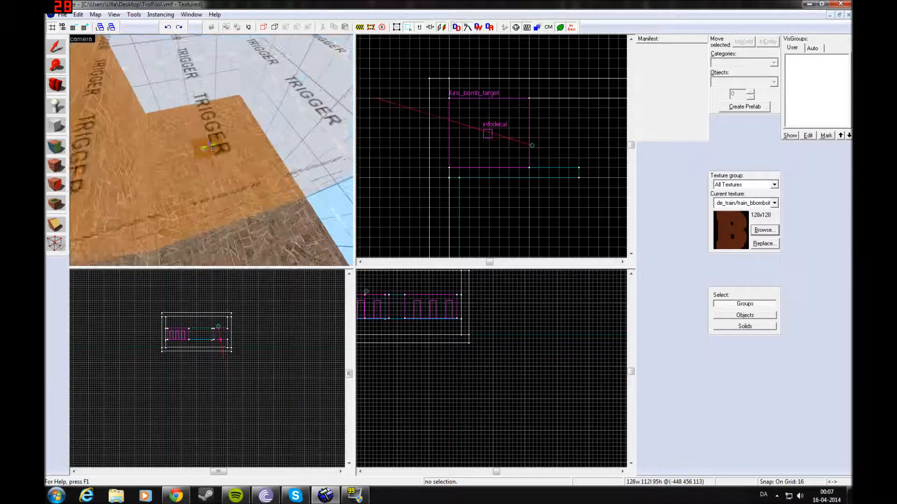
Switch the current texture to decals/blood1 using the filter "blood".
{"action": "key", "text": "w"}
{"action": "key", "text": "w"}
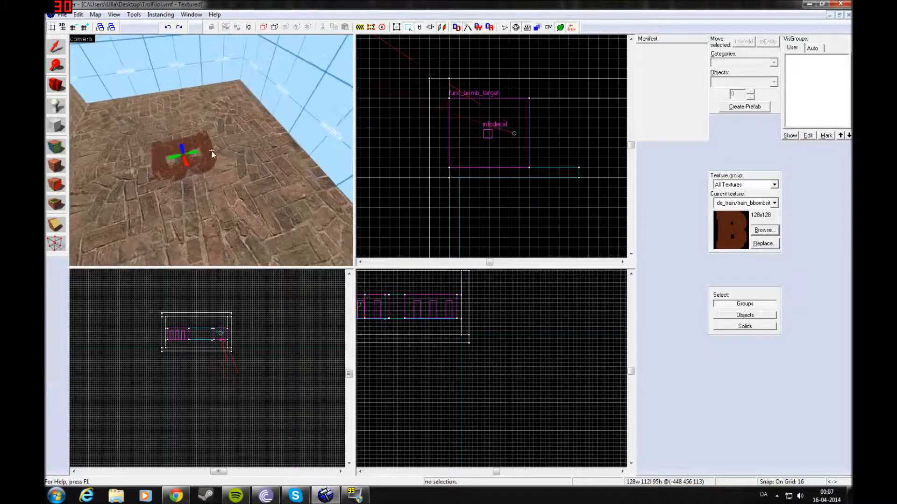
{"action": "left_click", "coordinate": [774, 232]}
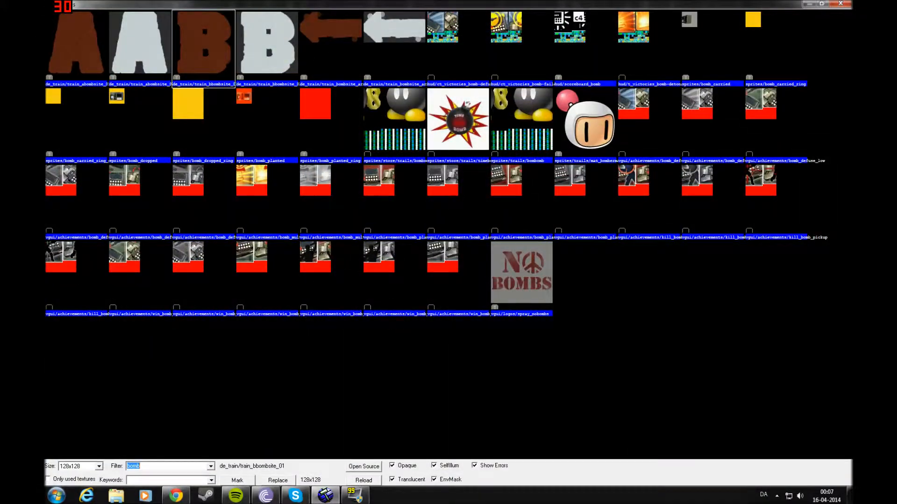
{"action": "type", "text": "blood"}
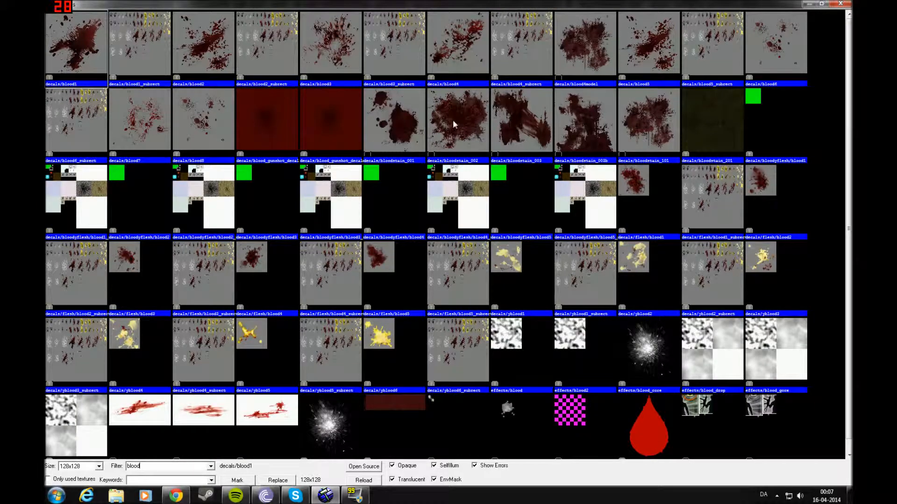
{"action": "key", "text": "Escape"}
Scatter blood decals across the brick floor between the bomb target and the spawn areas.
{"action": "key", "text": "s"}
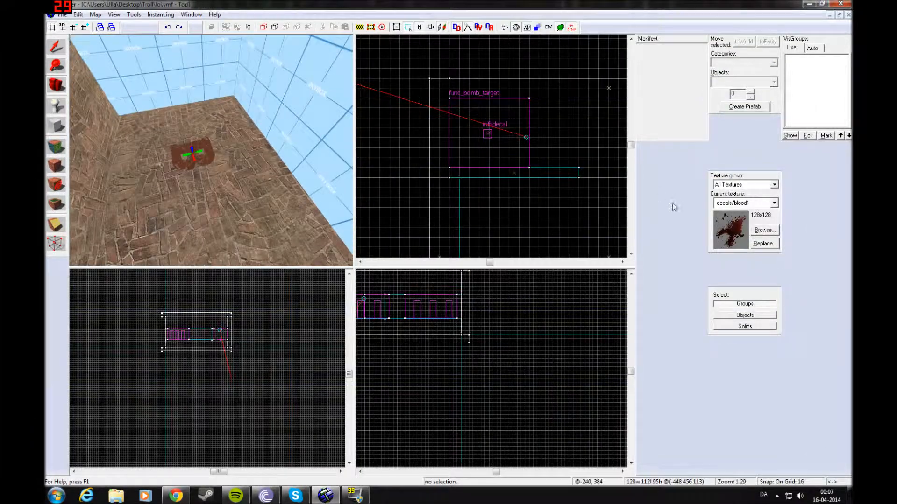
{"action": "key", "text": "s"}
{"action": "mouse_move", "coordinate": [77, 93]}
{"action": "left_mouse_down"}
{"action": "mouse_move", "coordinate": [57, 123]}
{"action": "mouse_move", "coordinate": [50, 179]}
{"action": "left_mouse_up"}
{"action": "key", "text": "s"}
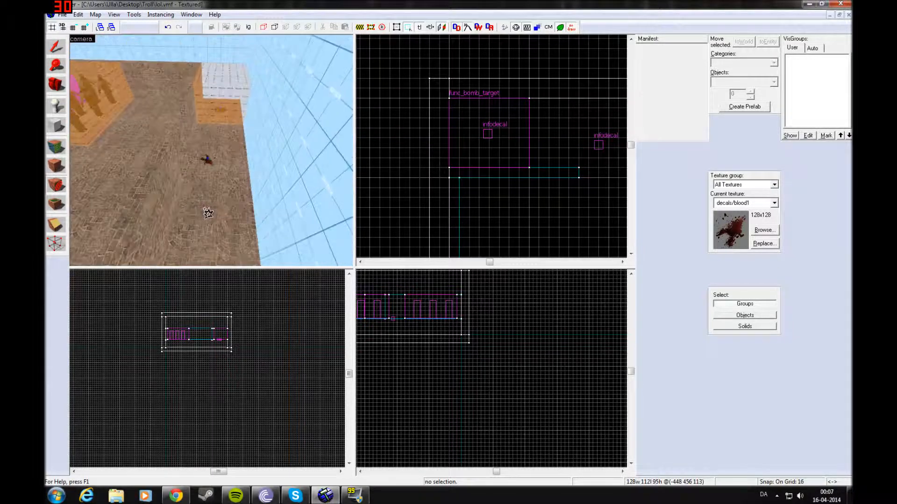
{"action": "key", "text": "a"}
{"action": "left_click", "coordinate": [204, 196]}
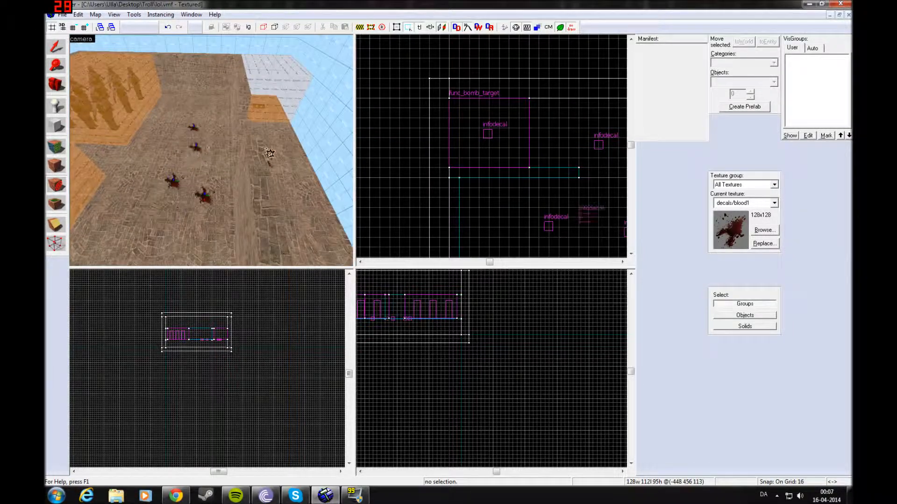
{"action": "key", "text": "a"}
{"action": "left_click", "coordinate": [158, 215]}
{"action": "key", "text": "d"}
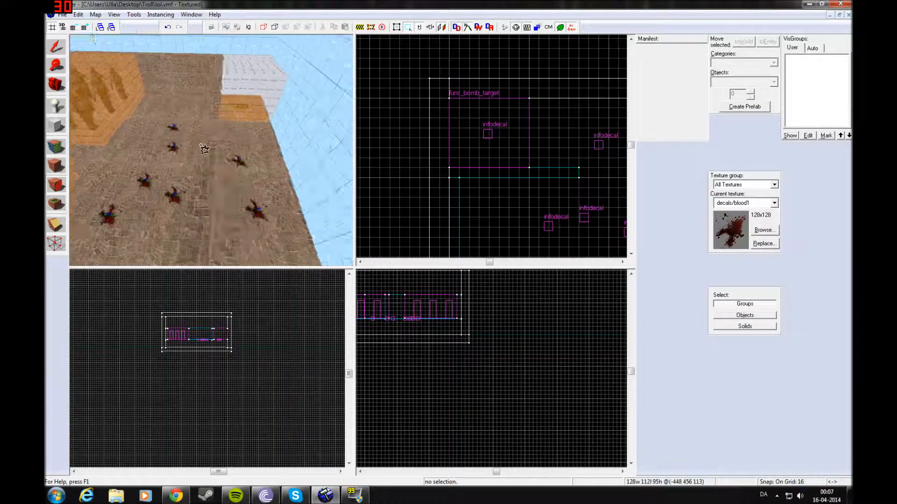
Add more blood decals around the bomb target entrance, including on the brick walls.
{"action": "key", "text": "w"}
{"action": "left_click", "coordinate": [171, 108]}
{"action": "key", "text": "d"}
{"action": "key", "text": "a"}
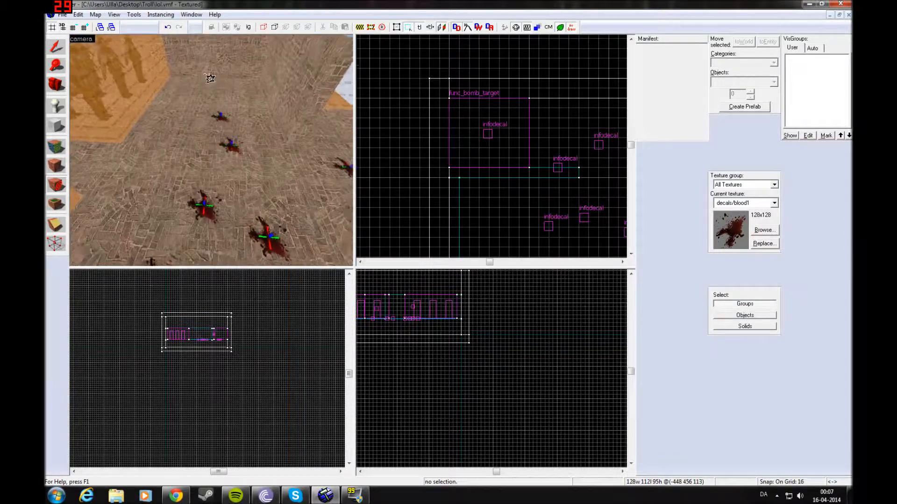
{"action": "left_click", "coordinate": [213, 73]}
{"action": "key", "text": "d"}
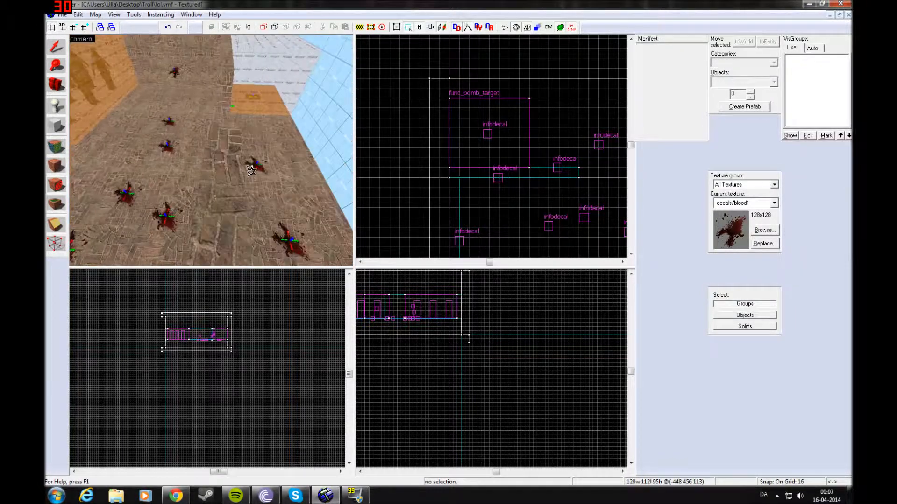
{"action": "key", "text": "w"}
{"action": "key", "text": "s"}
{"action": "key", "text": "d"}
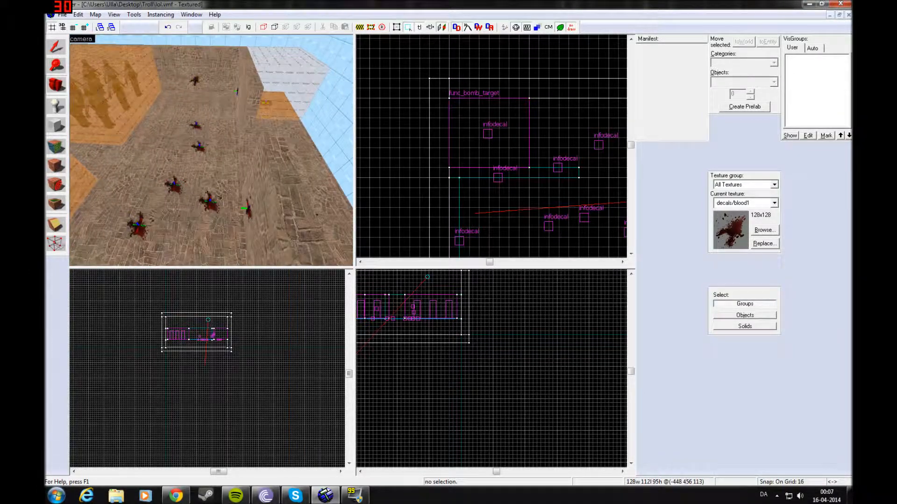
Compile the map with normal BSP, VIS and RAD and HDR, run it in Counter-Strike: Source and resume play.
{"action": "key", "text": "s"}
{"action": "key", "text": "F9"}
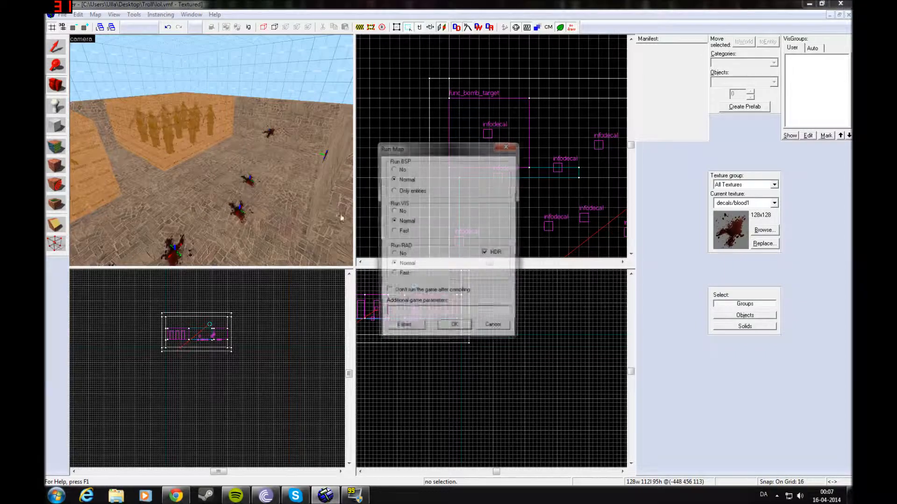
{"action": "left_click", "coordinate": [451, 329]}
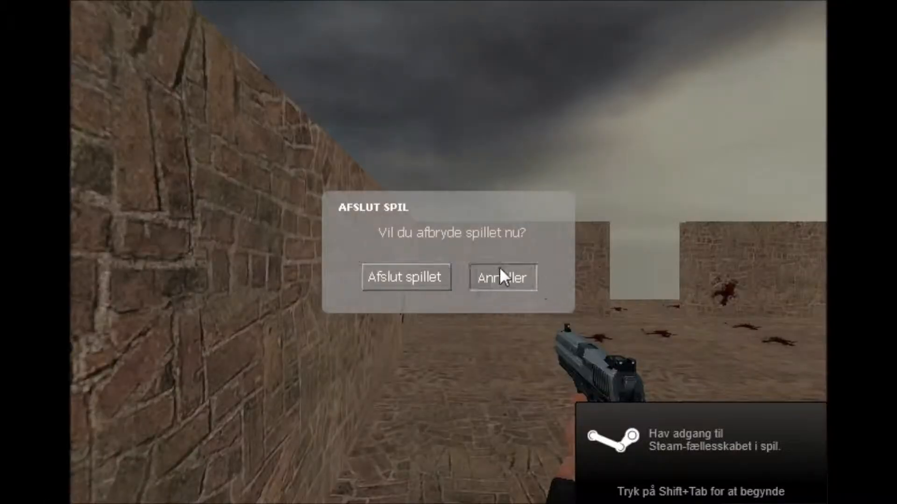
{"action": "left_click", "coordinate": [502, 277]}
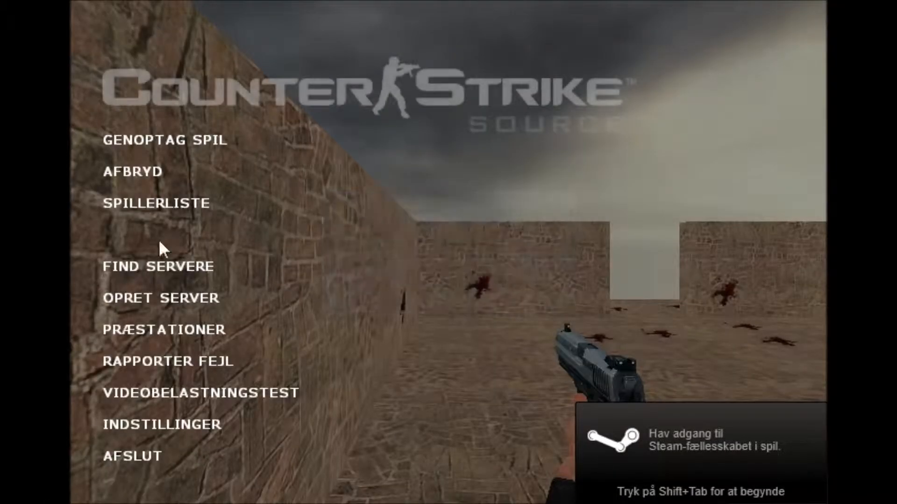
{"action": "key", "text": "Escape"}
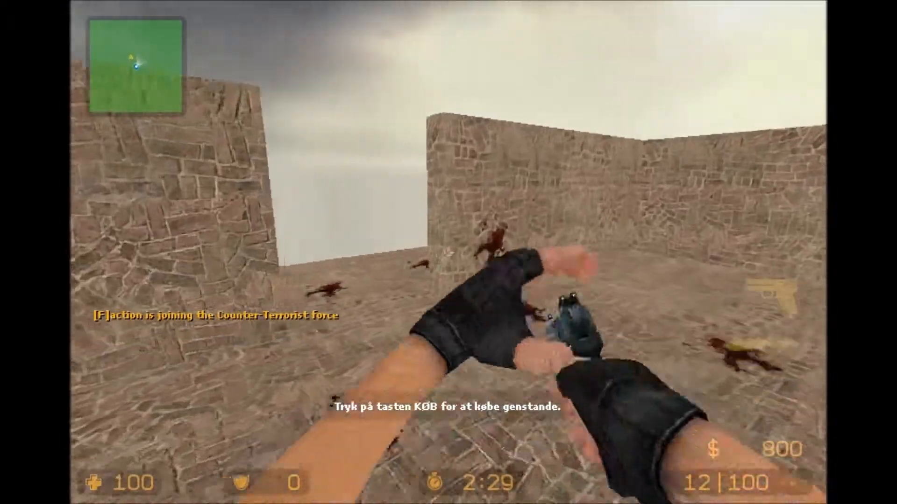
Walk to the B decal as a Counter-Terrorist, fire a shot and check whether buying works there.
{"action": "key", "text": "m"}
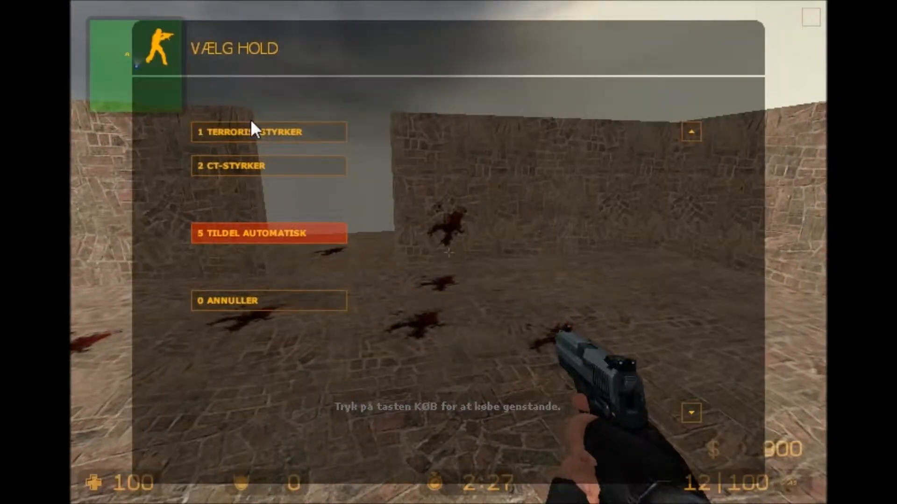
{"action": "left_click", "coordinate": [292, 307]}
{"action": "key", "text": "w"}
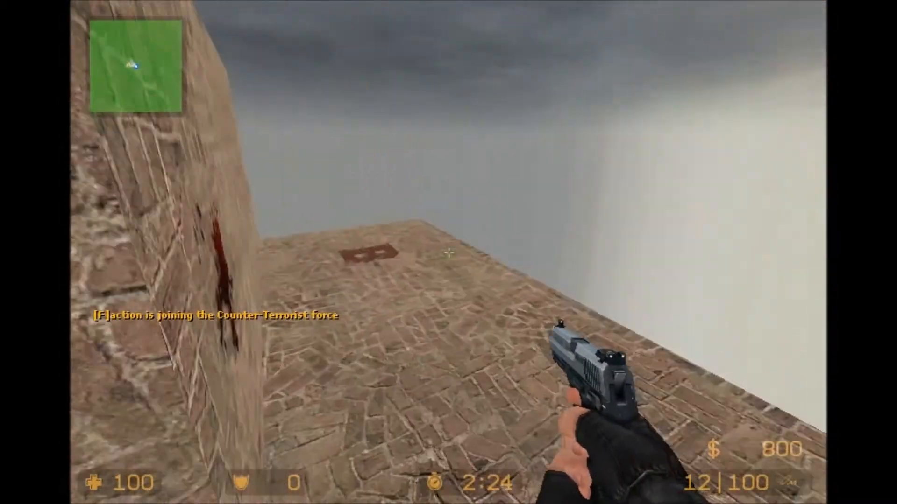
{"action": "left_click", "coordinate": [448, 252]}
{"action": "key", "text": "b"}
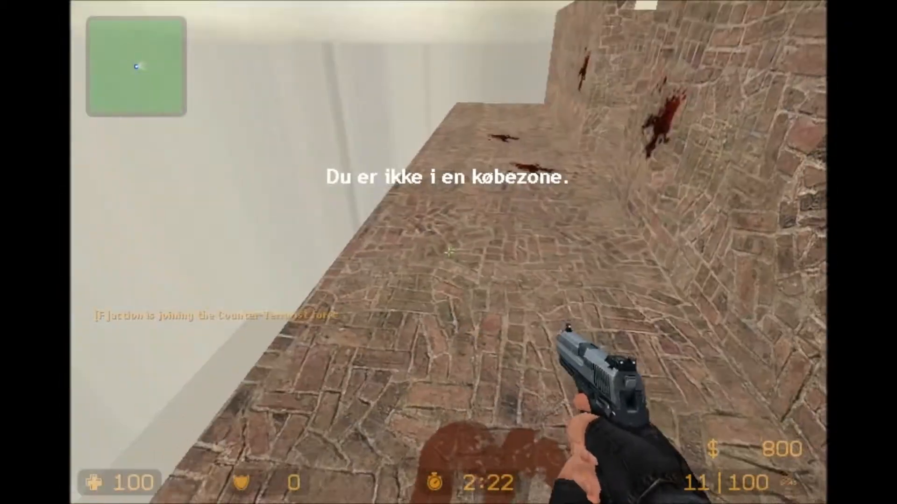
{"action": "key", "text": "3"}
Switch from the Counter-Terrorists to the Terrorist team.
{"action": "key", "text": "m"}
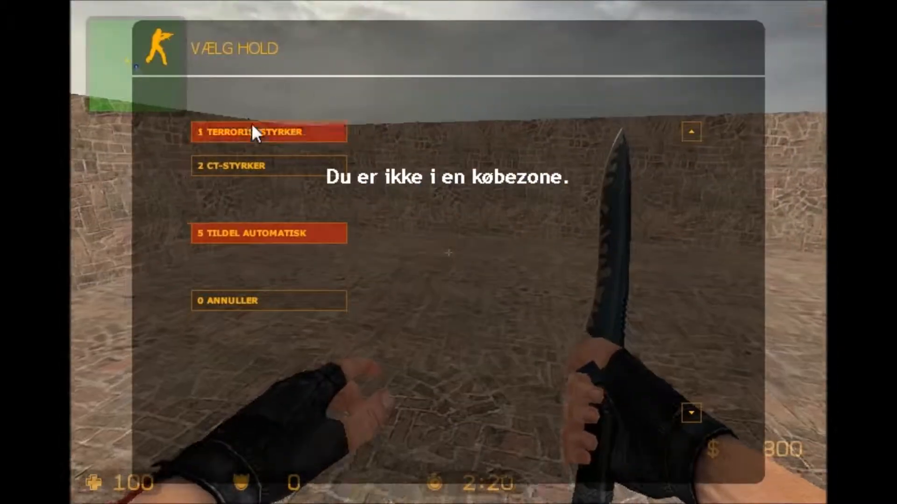
{"action": "left_click", "coordinate": [251, 131]}
{"action": "left_click", "coordinate": [309, 163]}
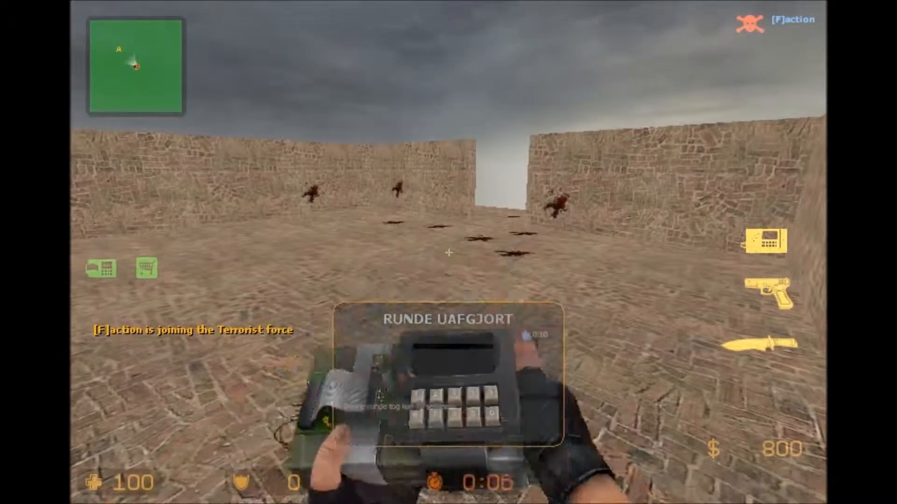
Test planting the C4 at the Terrorist spawn, outside the bomb target, and cycle through the weapons back to the bomb.
{"action": "left_click", "coordinate": [448, 253]}
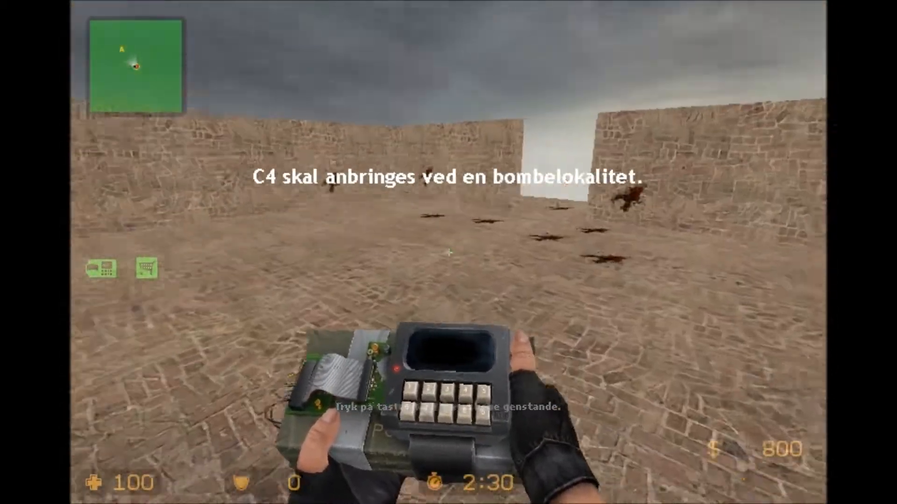
{"action": "key", "text": "3"}
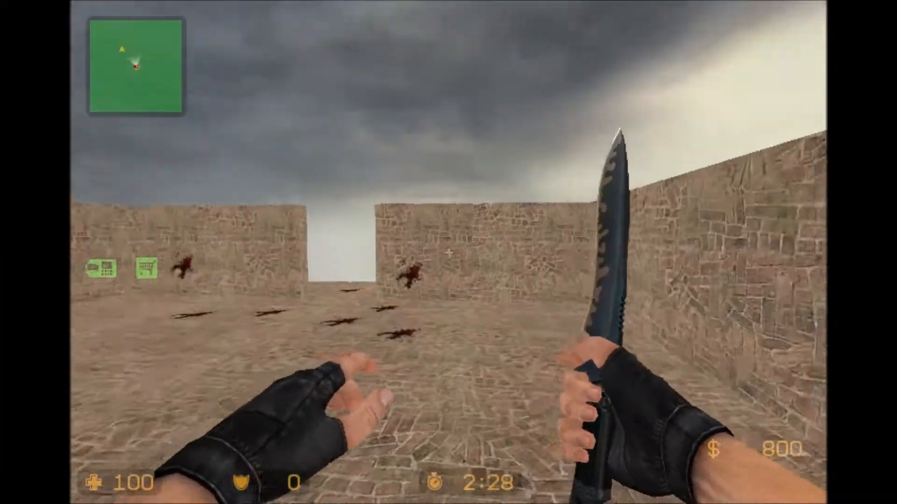
{"action": "key", "text": "2"}
{"action": "key", "text": "5"}
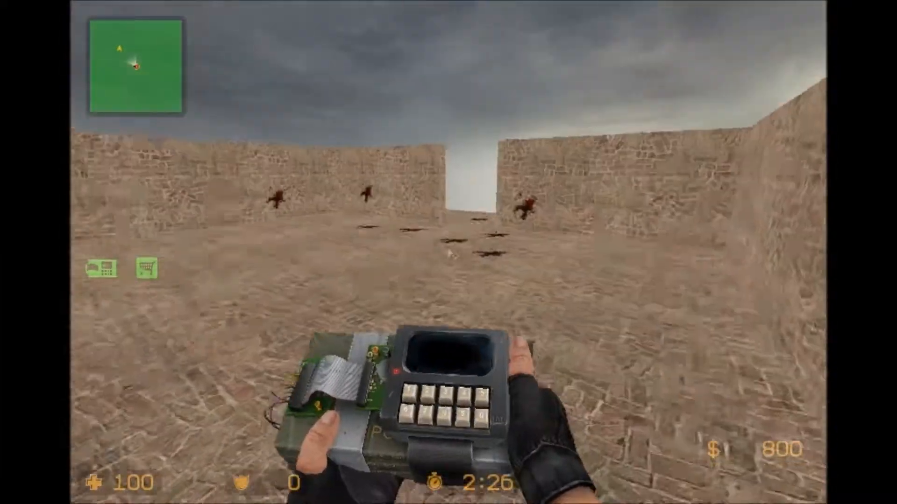
Carry the C4 through the wall opening to the B decal and plant it inside the bomb target.
{"action": "key", "text": "w"}
{"action": "key", "text": "w"}
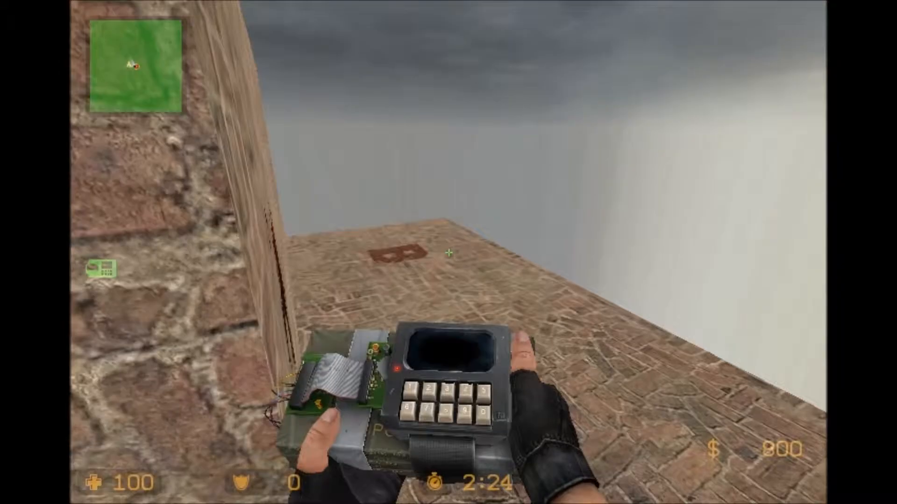
{"action": "key", "text": "w"}
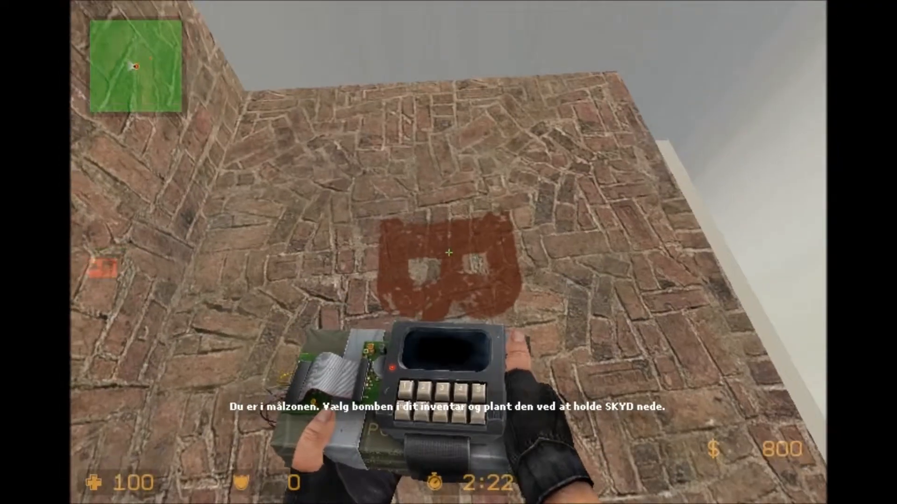
{"action": "key", "text": "w"}
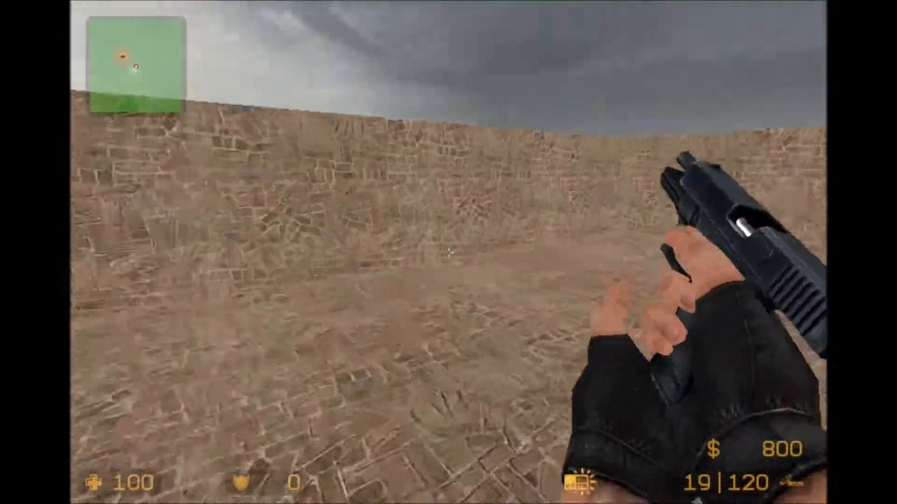
Walk around the map with the knife drawn and look at the blood decals and the planted bomb.
{"action": "key", "text": "3"}
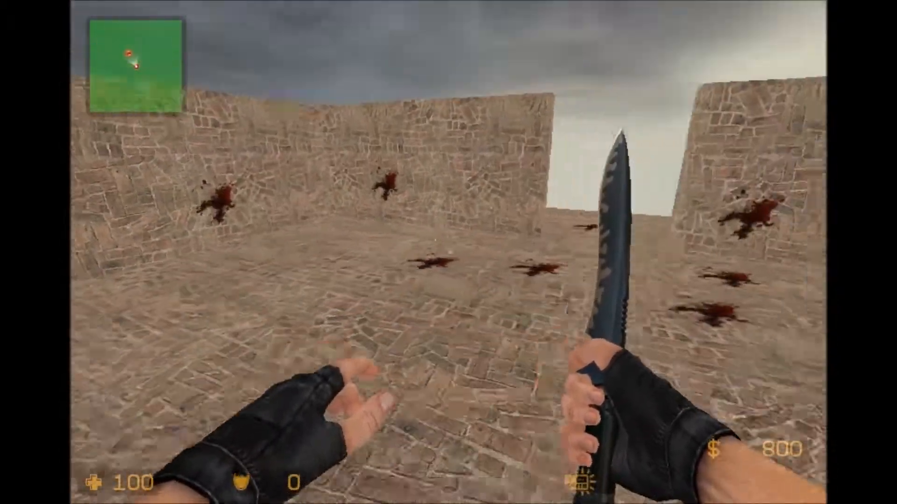
{"action": "left_click", "coordinate": [449, 252]}
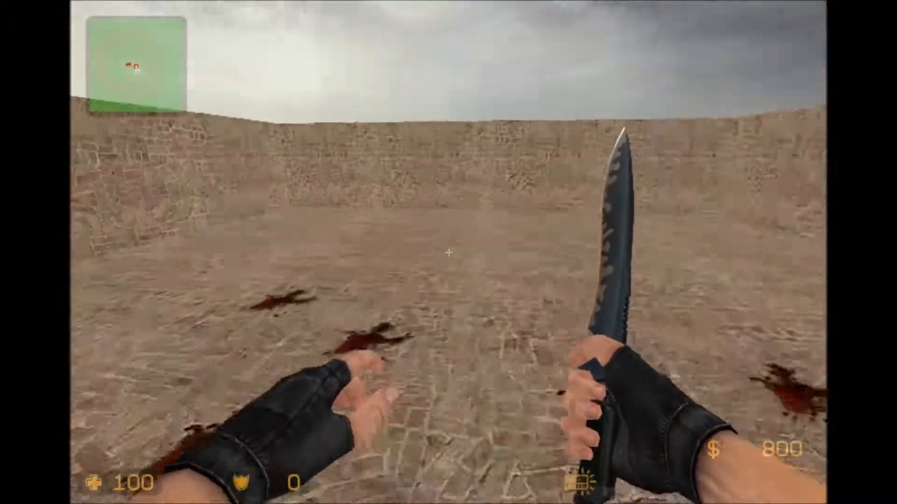
{"action": "left_click", "coordinate": [449, 253]}
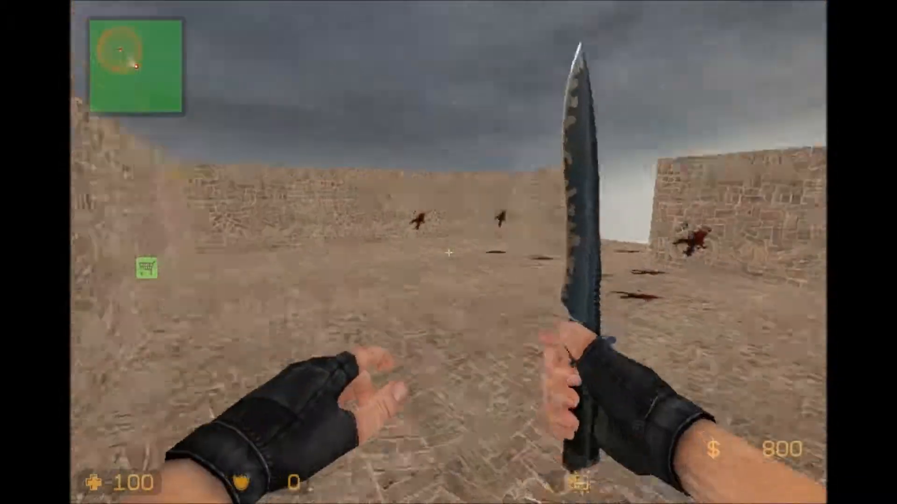
{"action": "left_click", "coordinate": [449, 252]}
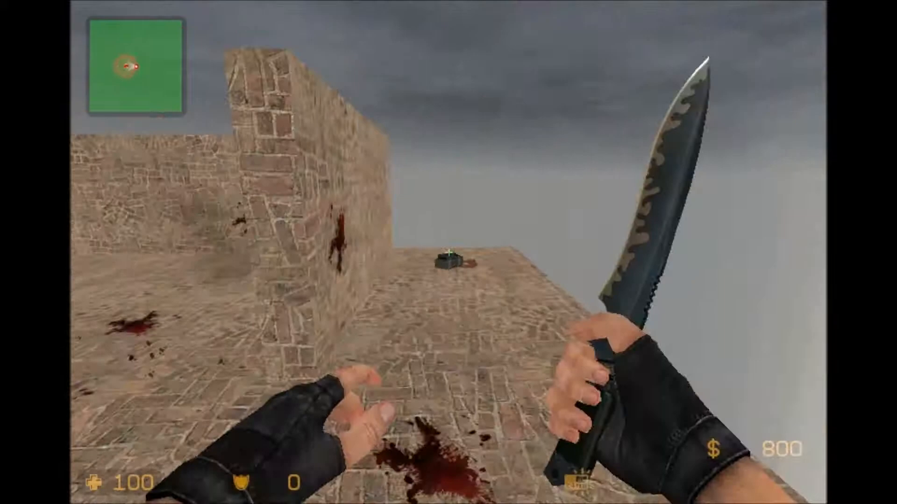